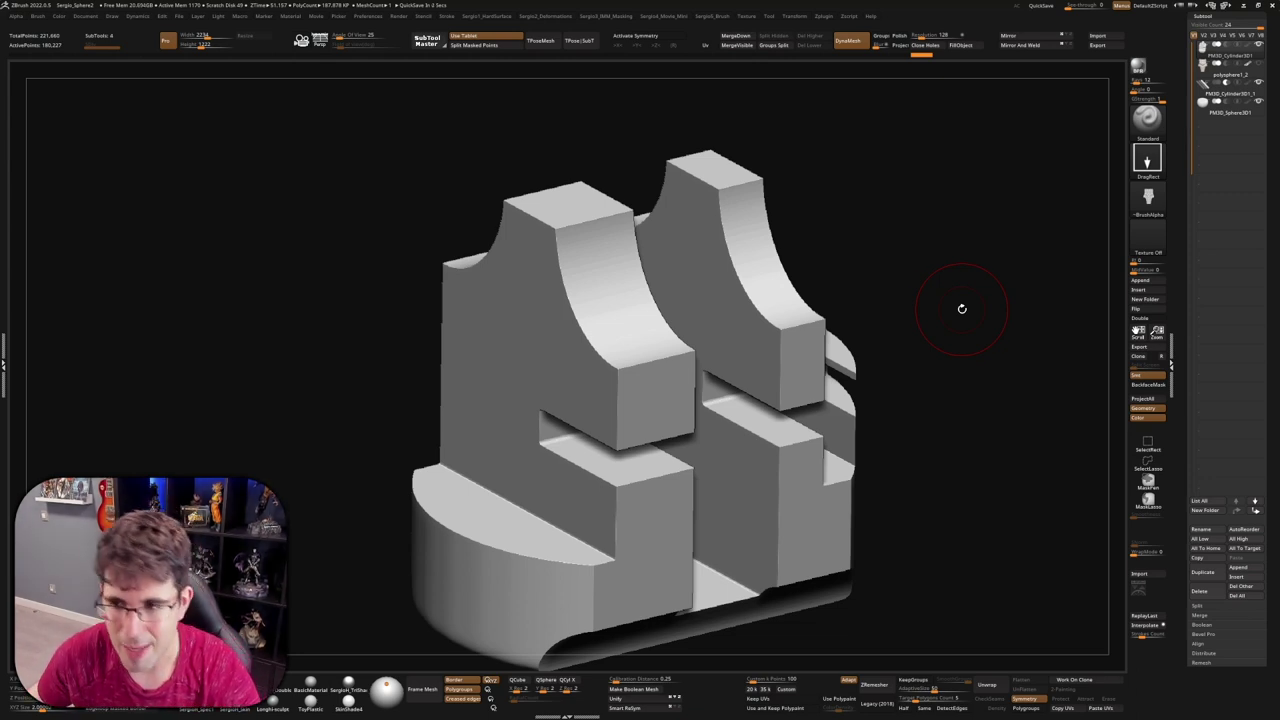
Step: In a front view with the skull mask above, select the PM3D_Sphere3D half-sphere subtool and show the Move gizmo
{"action": "left_click_drag", "start_coordinate": [962, 308], "coordinate": [685, 370], "text": "alt"}
{"action": "right_click_drag", "start_coordinate": [685, 370], "coordinate": [694, 357], "text": "shift"}
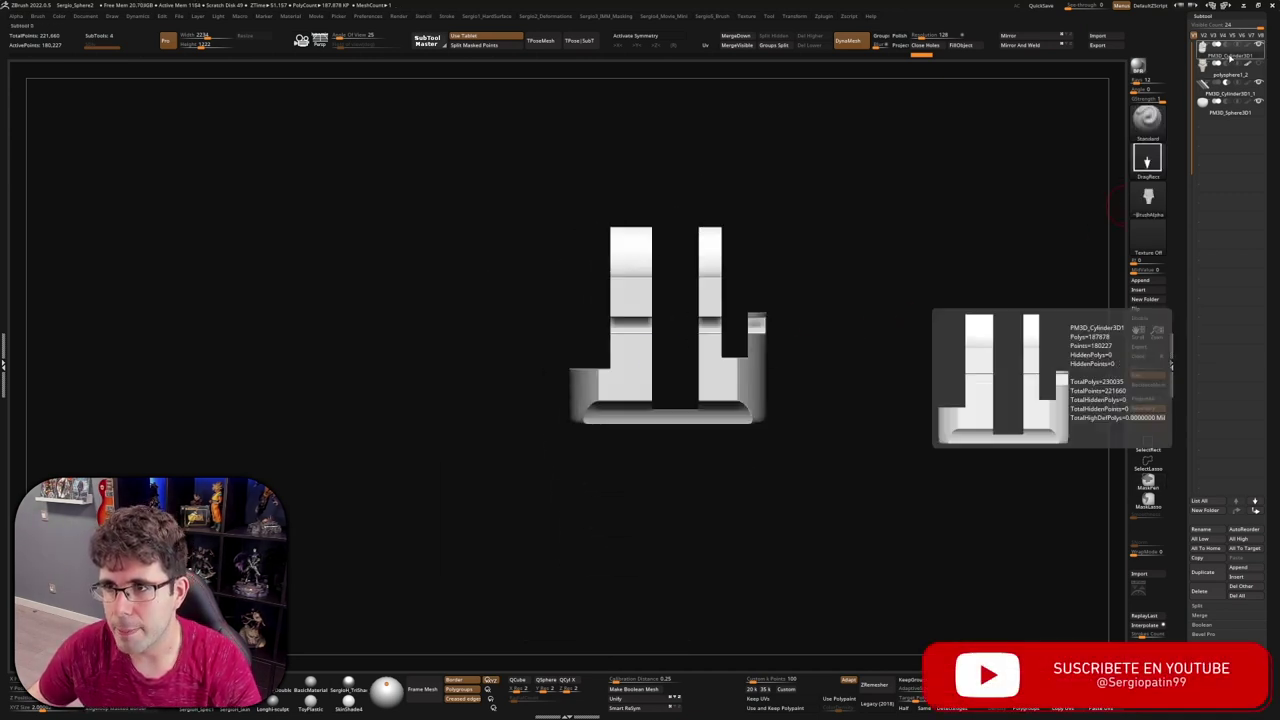
{"action": "left_click", "coordinate": [1230, 76]}
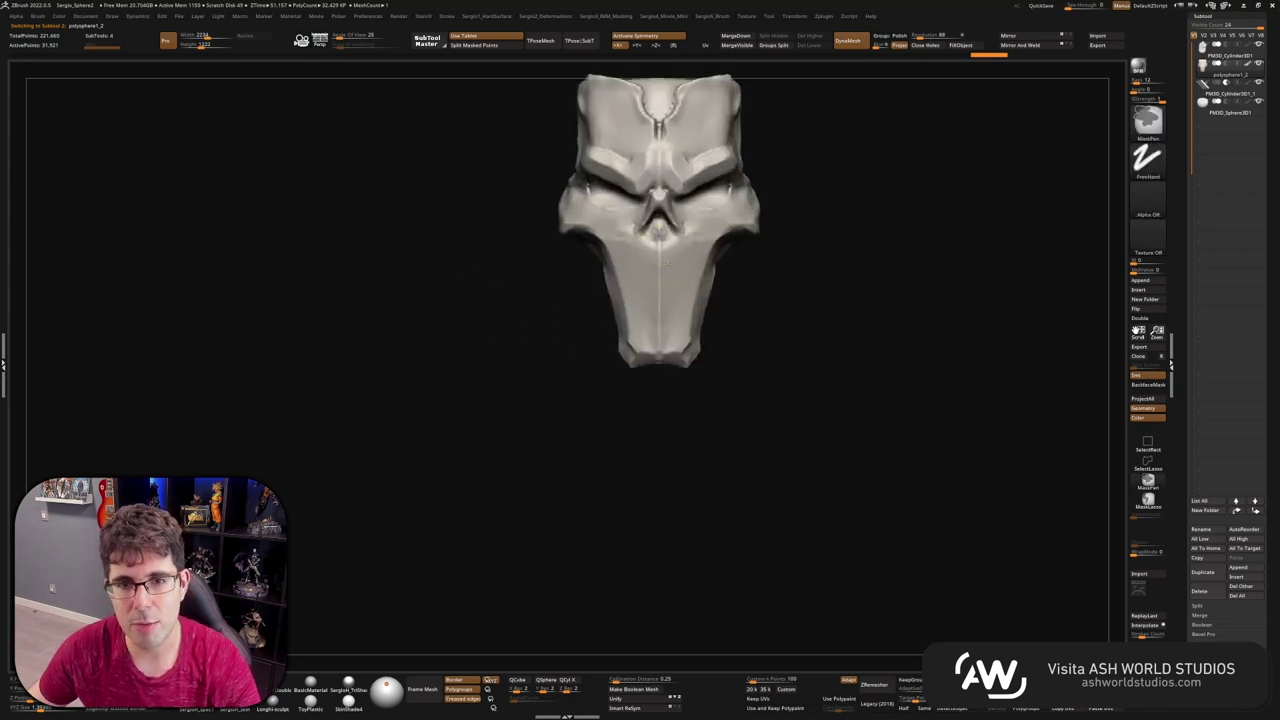
{"action": "right_click_drag", "start_coordinate": [784, 230], "coordinate": [784, 261], "text": "ctrl"}
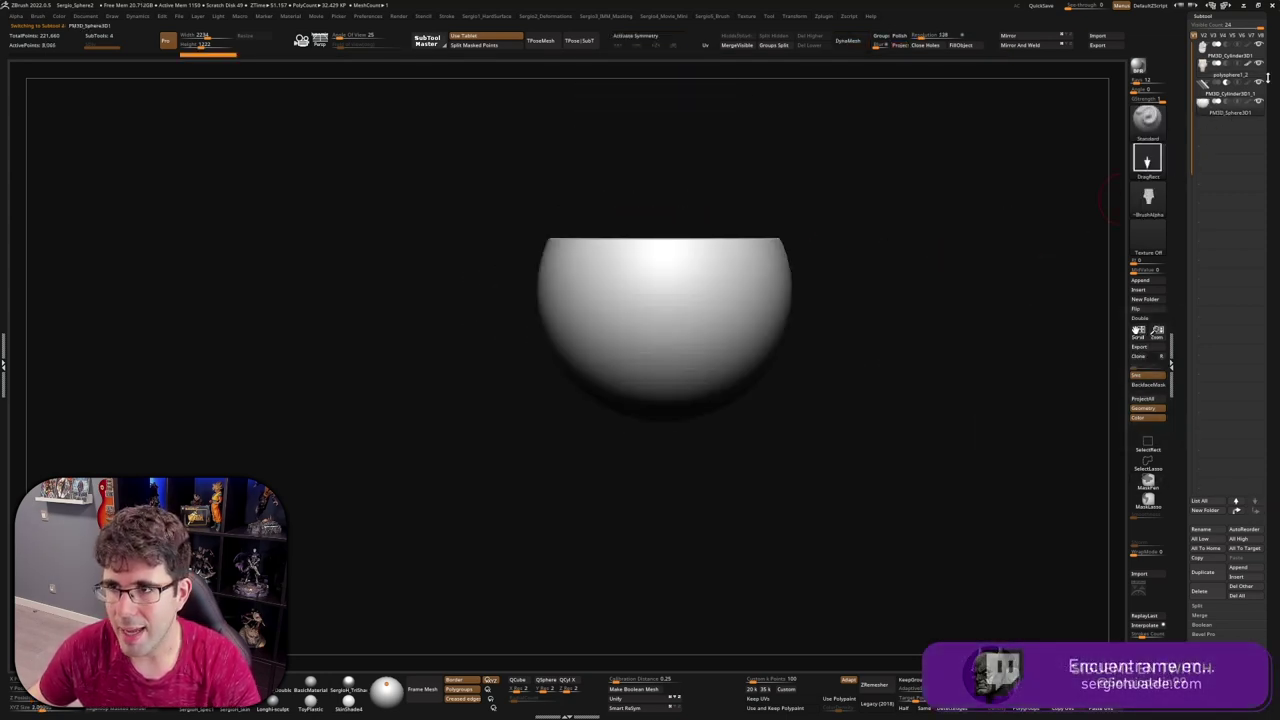
{"action": "key", "text": "w"}
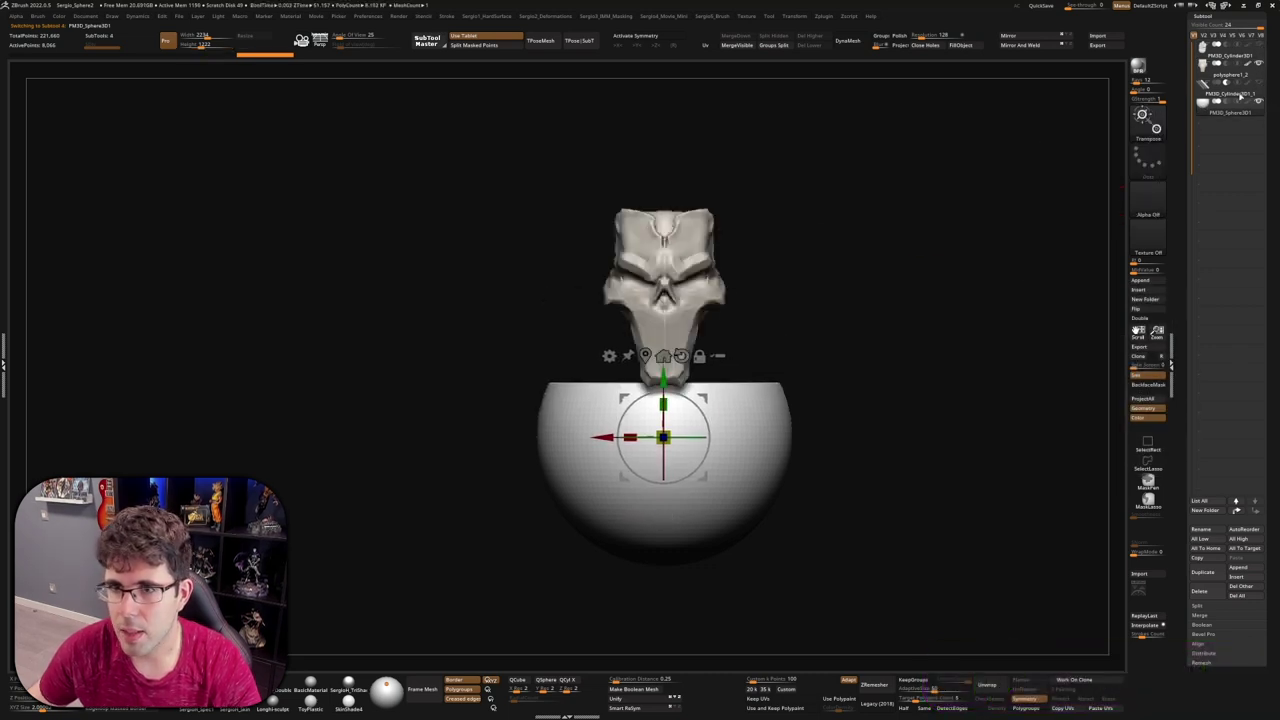
Step: Lower the half-sphere below the mask and pull a bulge from its left side with the Move brush
{"action": "mouse_move", "coordinate": [663, 400]}
{"action": "left_mouse_down"}
{"action": "mouse_move", "coordinate": [676, 461]}
{"action": "mouse_move", "coordinate": [617, 437]}
{"action": "mouse_move", "coordinate": [502, 466]}
{"action": "mouse_move", "coordinate": [590, 460]}
{"action": "left_mouse_up"}
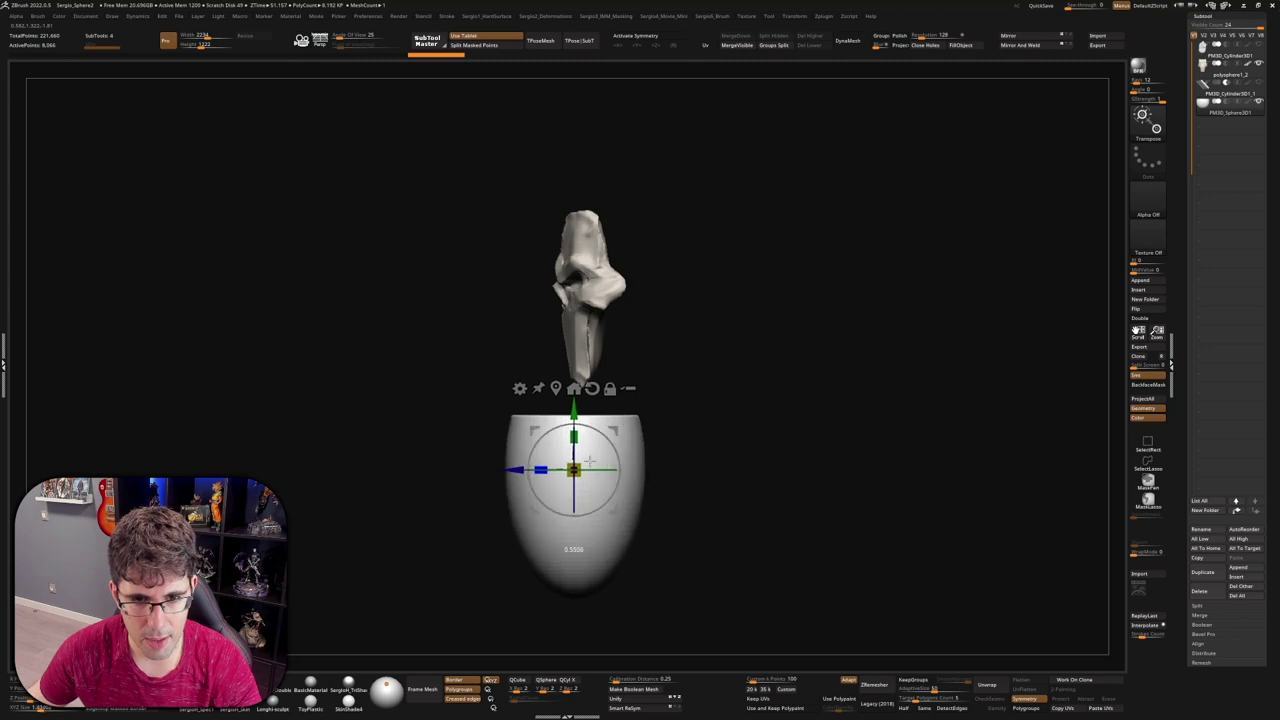
{"action": "key", "text": "q"}
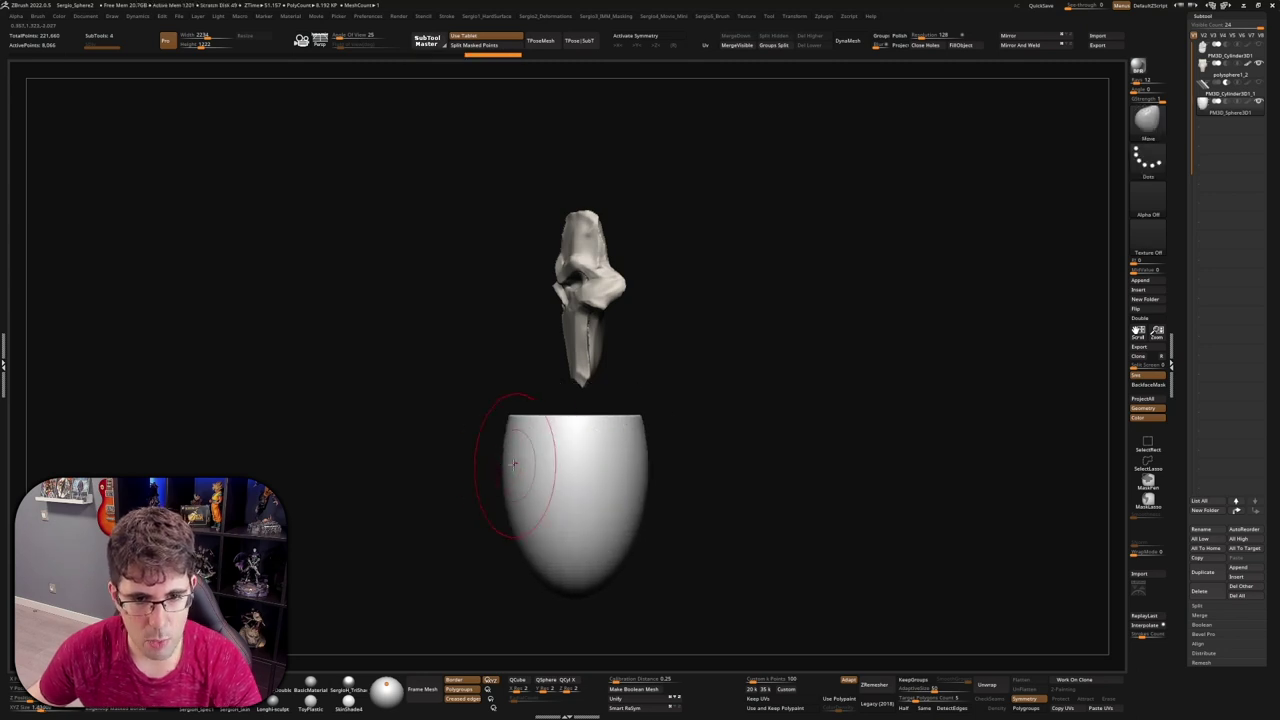
{"action": "mouse_move", "coordinate": [513, 463]}
{"action": "left_mouse_down"}
{"action": "mouse_move", "coordinate": [451, 451]}
{"action": "mouse_move", "coordinate": [549, 483]}
{"action": "left_mouse_up"}
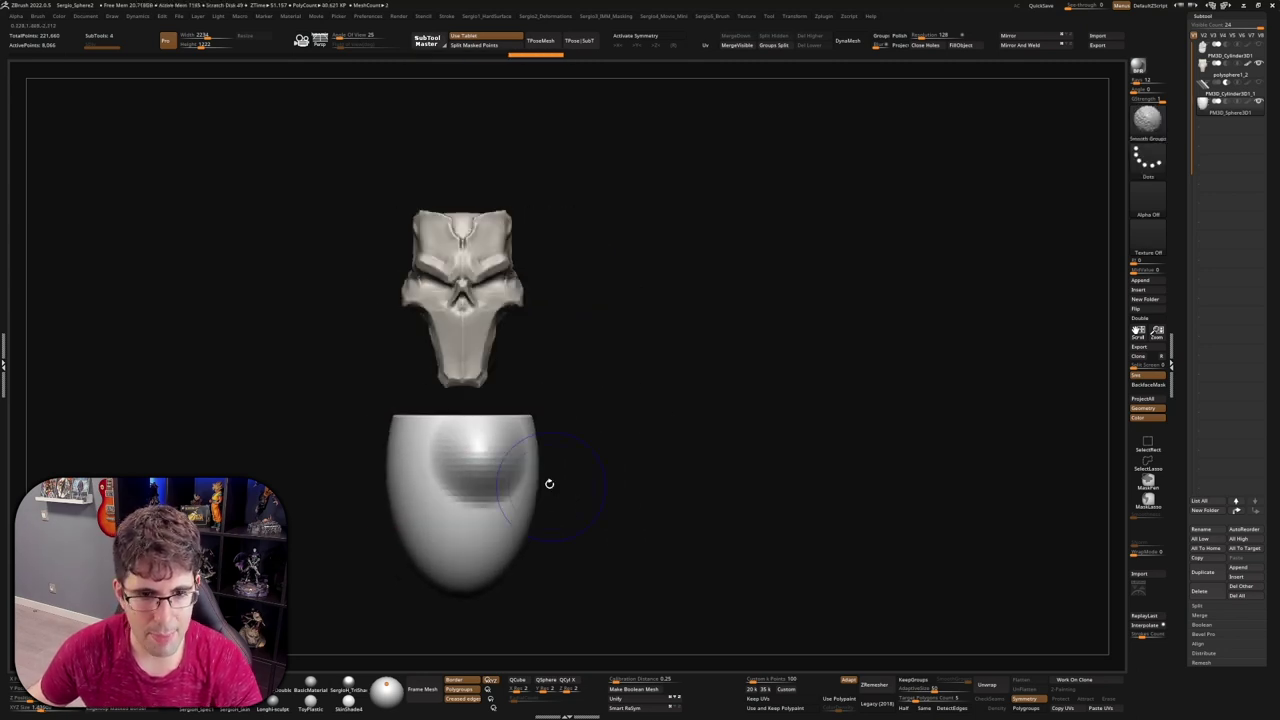
{"action": "mouse_move", "coordinate": [457, 449]}
{"action": "right_mouse_down", "text": "shift"}
{"action": "mouse_move", "coordinate": [466, 466]}
{"action": "mouse_move", "coordinate": [531, 480]}
{"action": "right_mouse_up", "text": "shift"}
{"action": "right_click_drag", "start_coordinate": [484, 424], "coordinate": [560, 475], "text": "alt"}
Step: Turn the bowl to face front and push its sides into an upright cup shape
{"action": "key", "text": "w"}
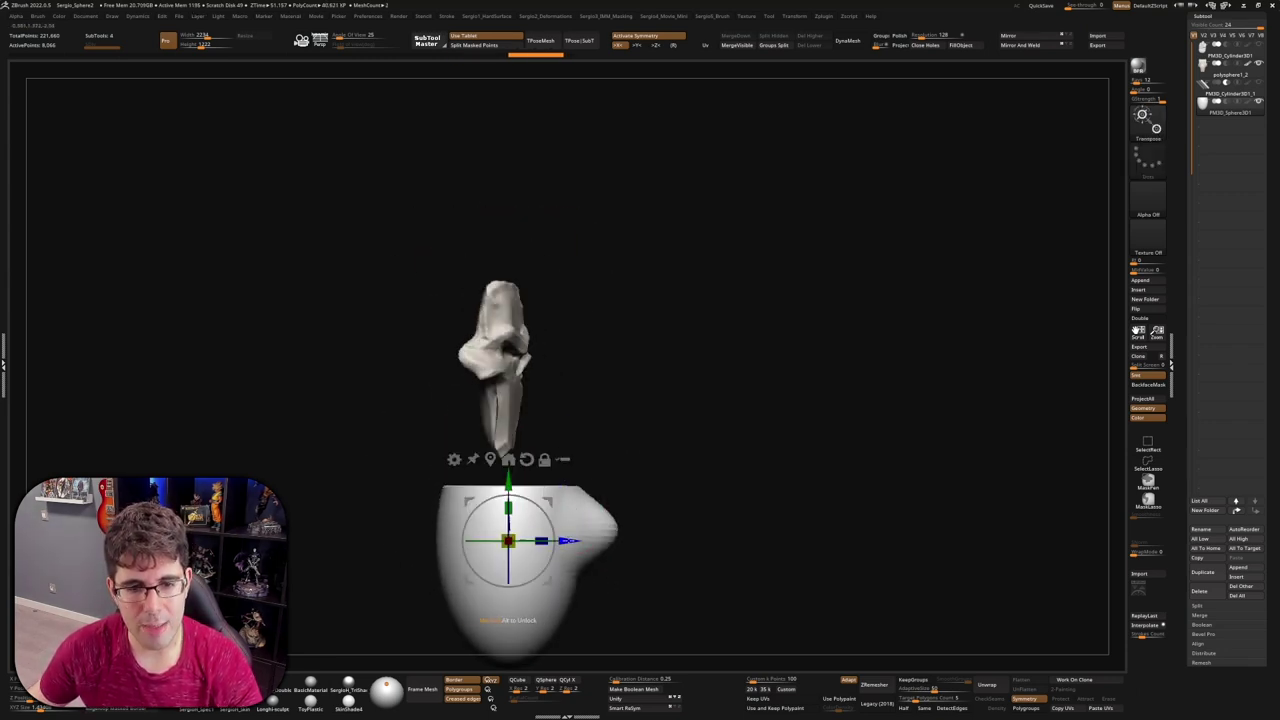
{"action": "left_click_drag", "start_coordinate": [508, 540], "coordinate": [540, 538]}
{"action": "key", "text": "q"}
{"action": "mouse_move", "coordinate": [571, 514]}
{"action": "right_mouse_down", "text": "shift"}
{"action": "mouse_move", "coordinate": [558, 513]}
{"action": "mouse_move", "coordinate": [589, 514]}
{"action": "mouse_move", "coordinate": [653, 463]}
{"action": "mouse_move", "coordinate": [571, 528]}
{"action": "right_mouse_up", "text": "shift"}
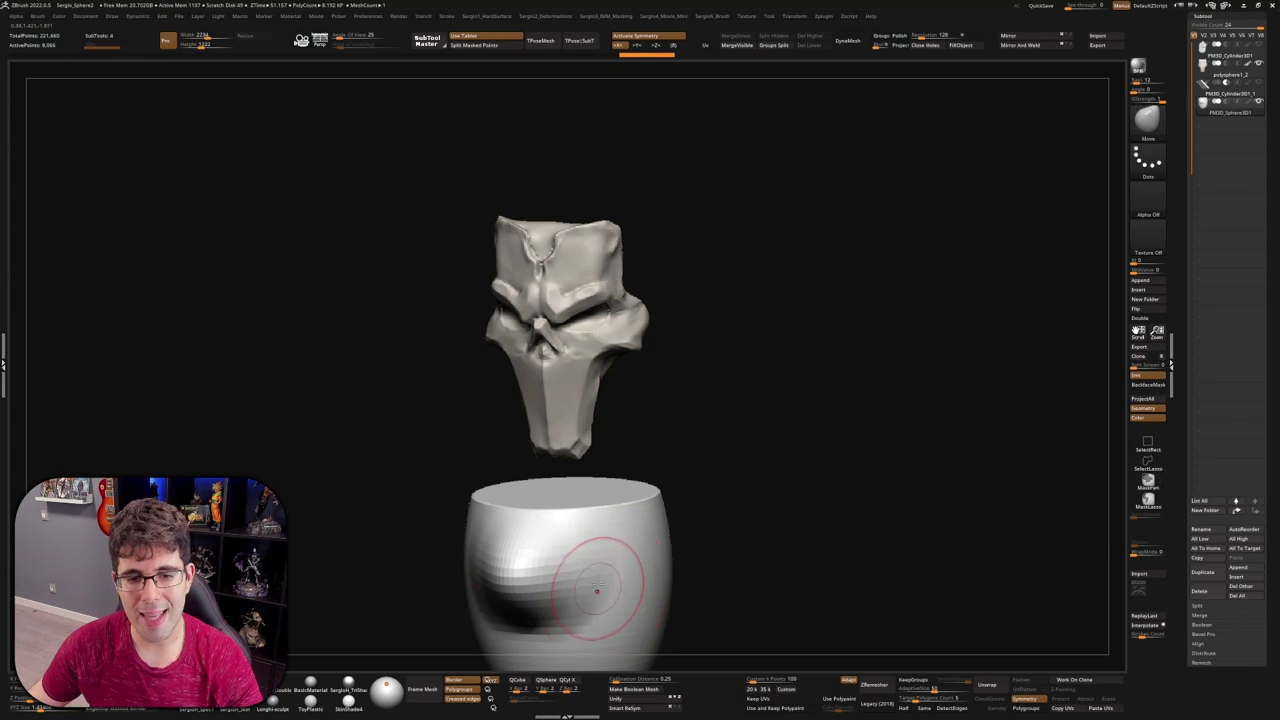
{"action": "left_click_drag", "start_coordinate": [596, 591], "coordinate": [630, 565]}
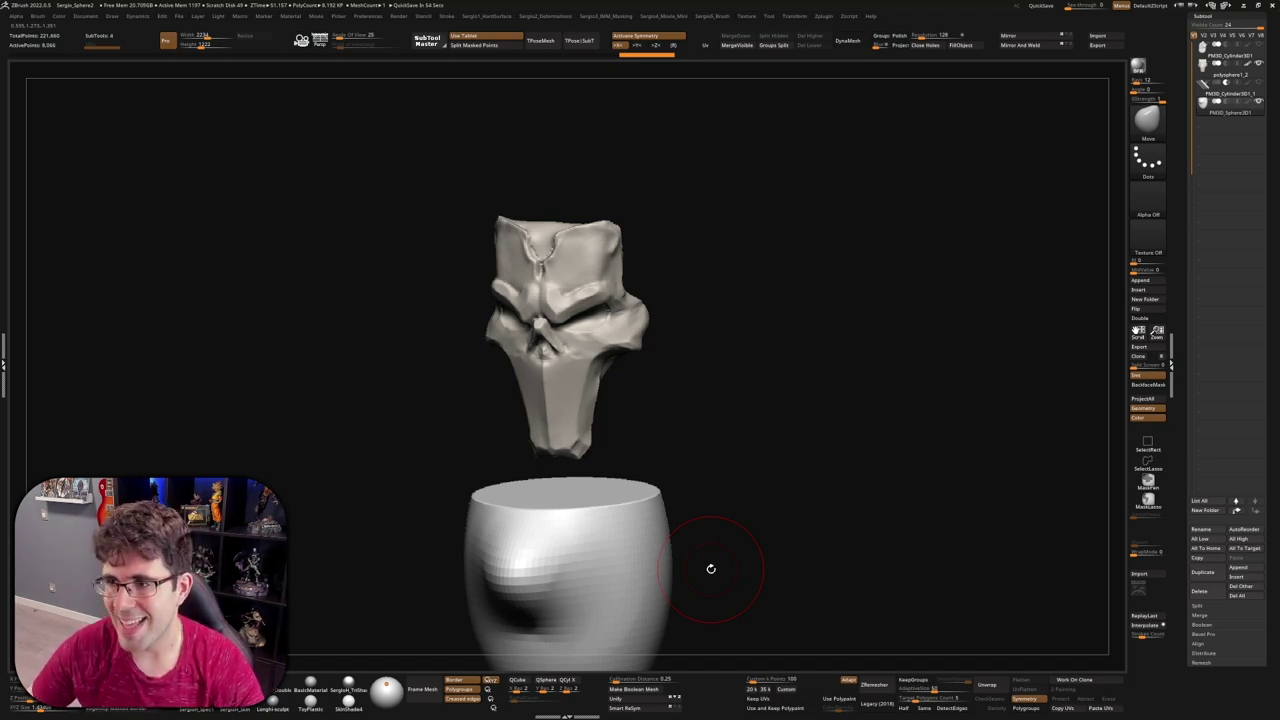
{"action": "mouse_move", "coordinate": [769, 438]}
{"action": "left_mouse_down"}
{"action": "mouse_move", "coordinate": [880, 400]}
{"action": "mouse_move", "coordinate": [846, 377]}
{"action": "left_mouse_up"}
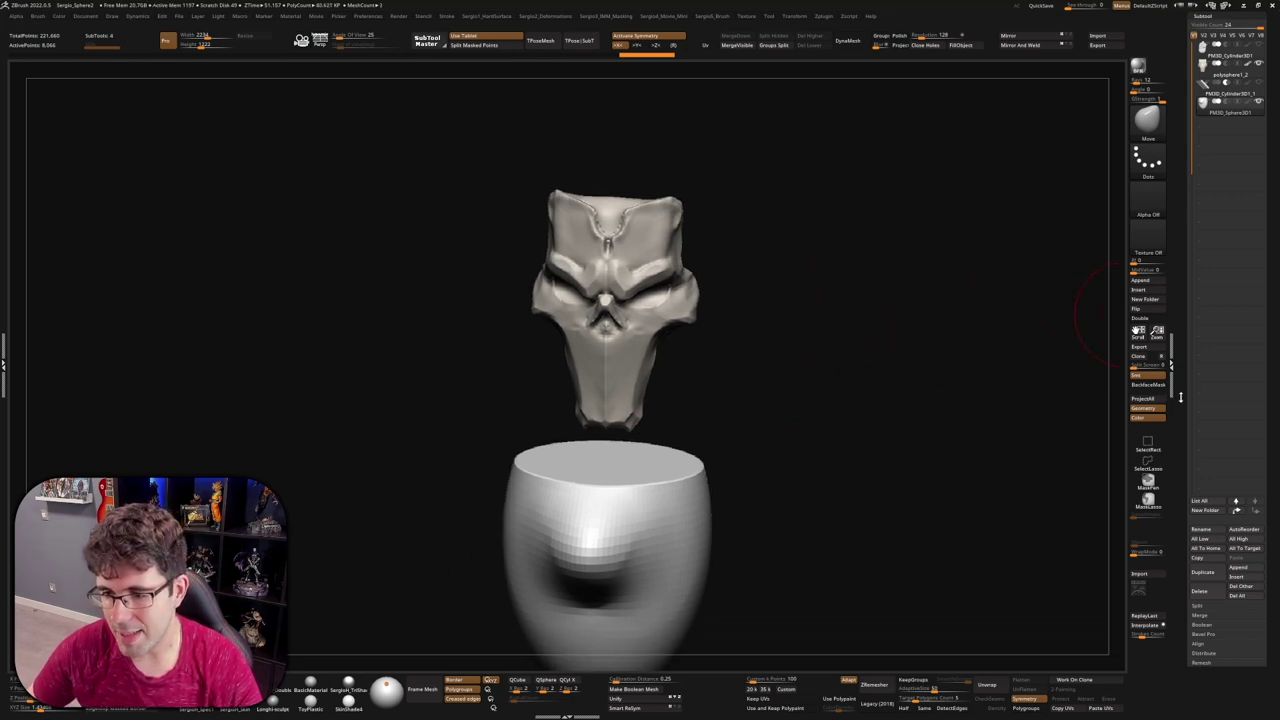
Step: In Tool > Geometry > Stager, store the mask's upright pose as its Home Stage
{"action": "left_click", "coordinate": [1145, 408]}
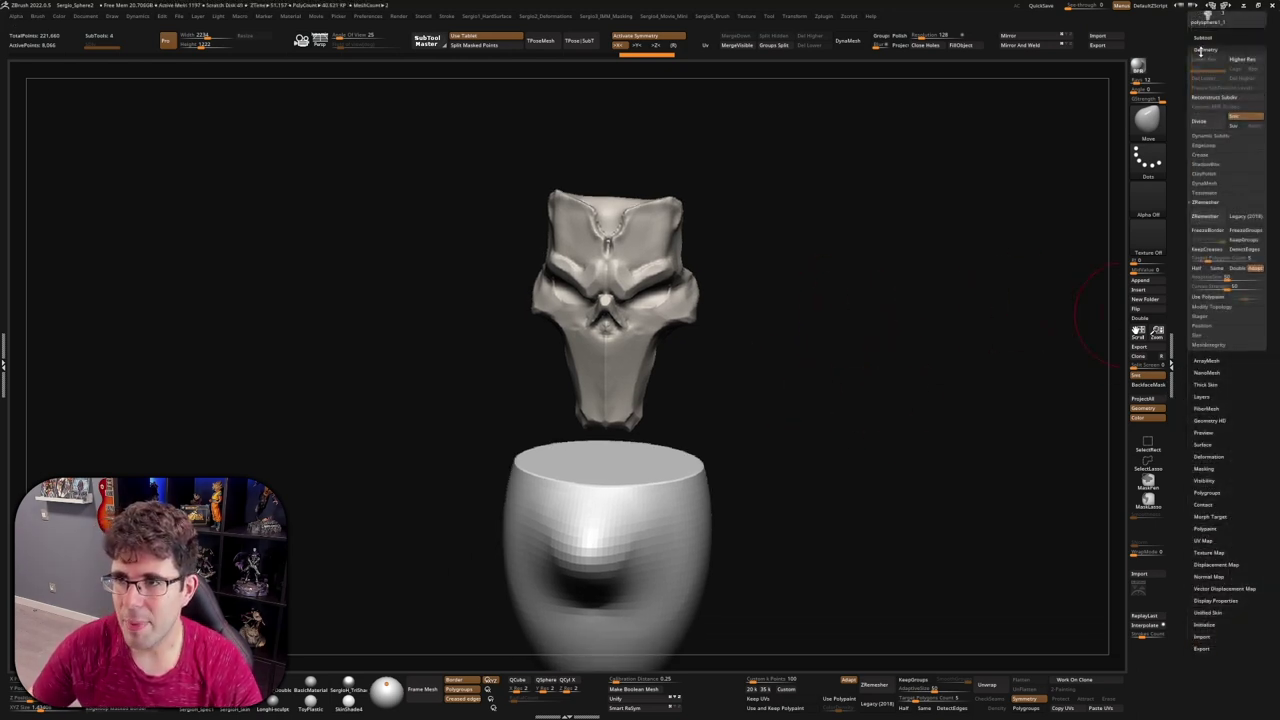
{"action": "left_click", "coordinate": [1200, 318]}
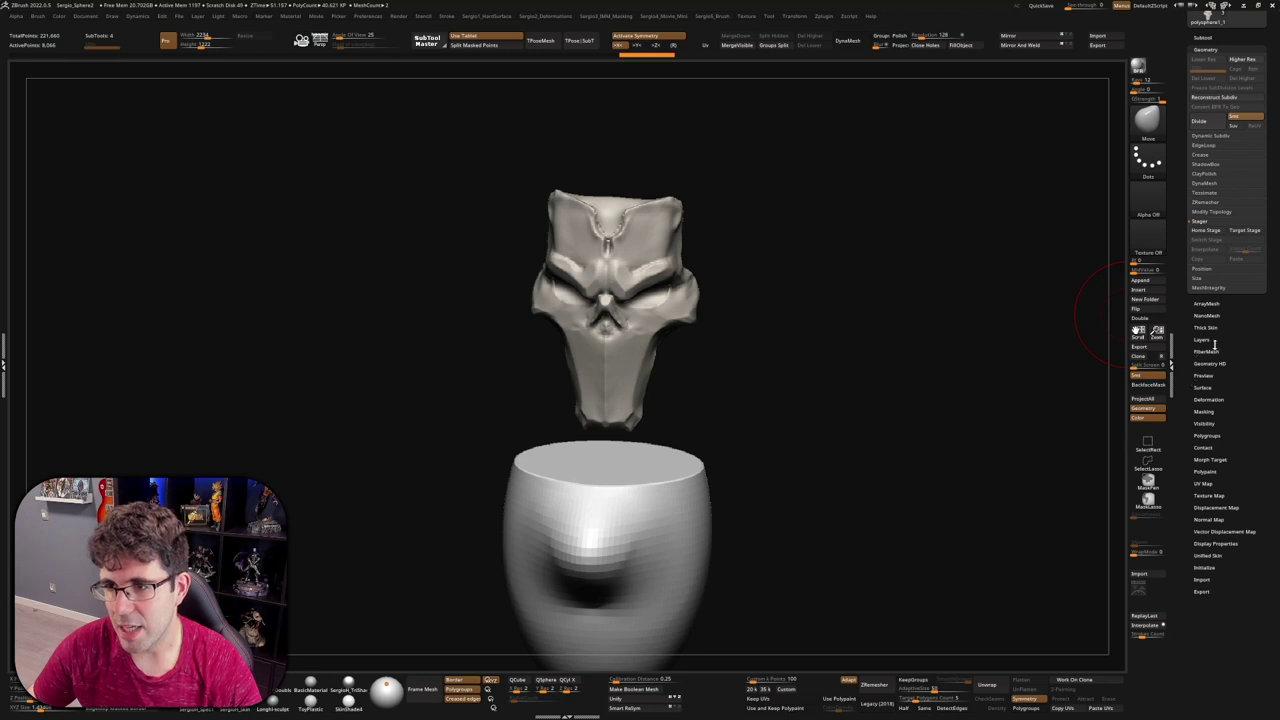
{"action": "scroll", "coordinate": [1215, 345], "scroll_direction": "up", "scroll_amount": 2}
{"action": "left_click_drag", "start_coordinate": [1074, 358], "coordinate": [860, 394]}
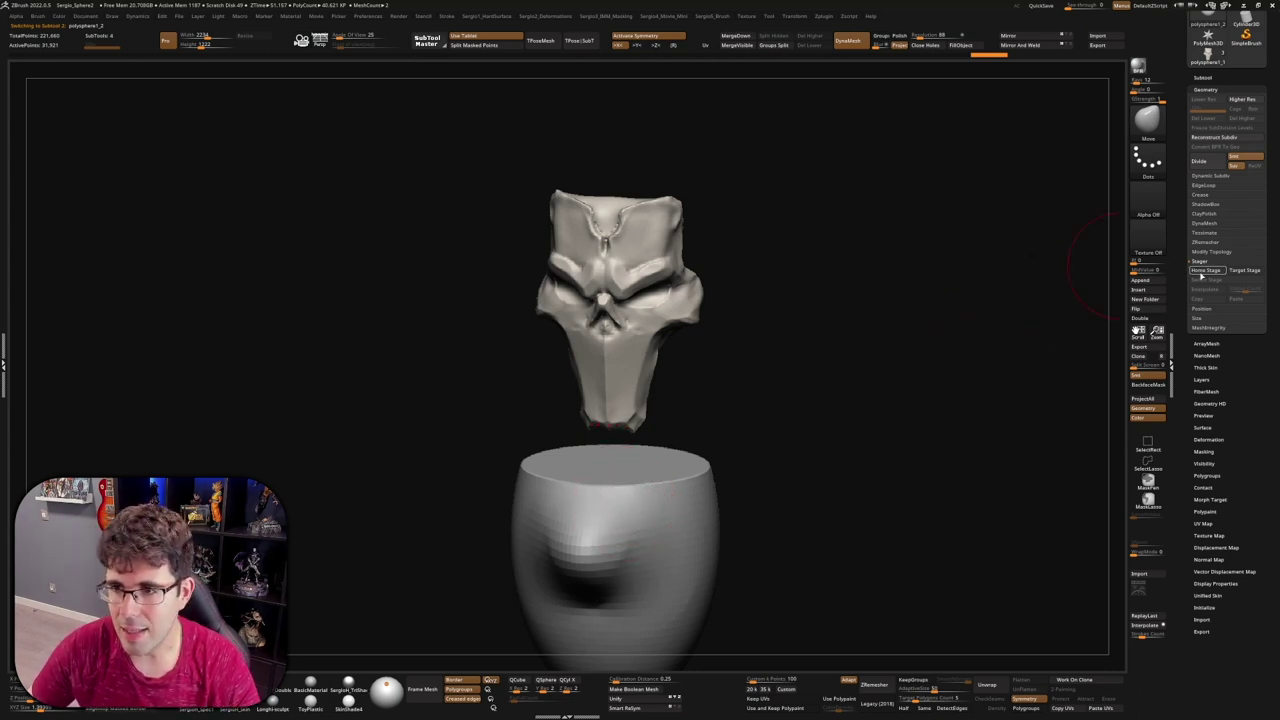
{"action": "left_click", "coordinate": [1206, 271]}
{"action": "left_click_drag", "start_coordinate": [935, 403], "coordinate": [930, 403]}
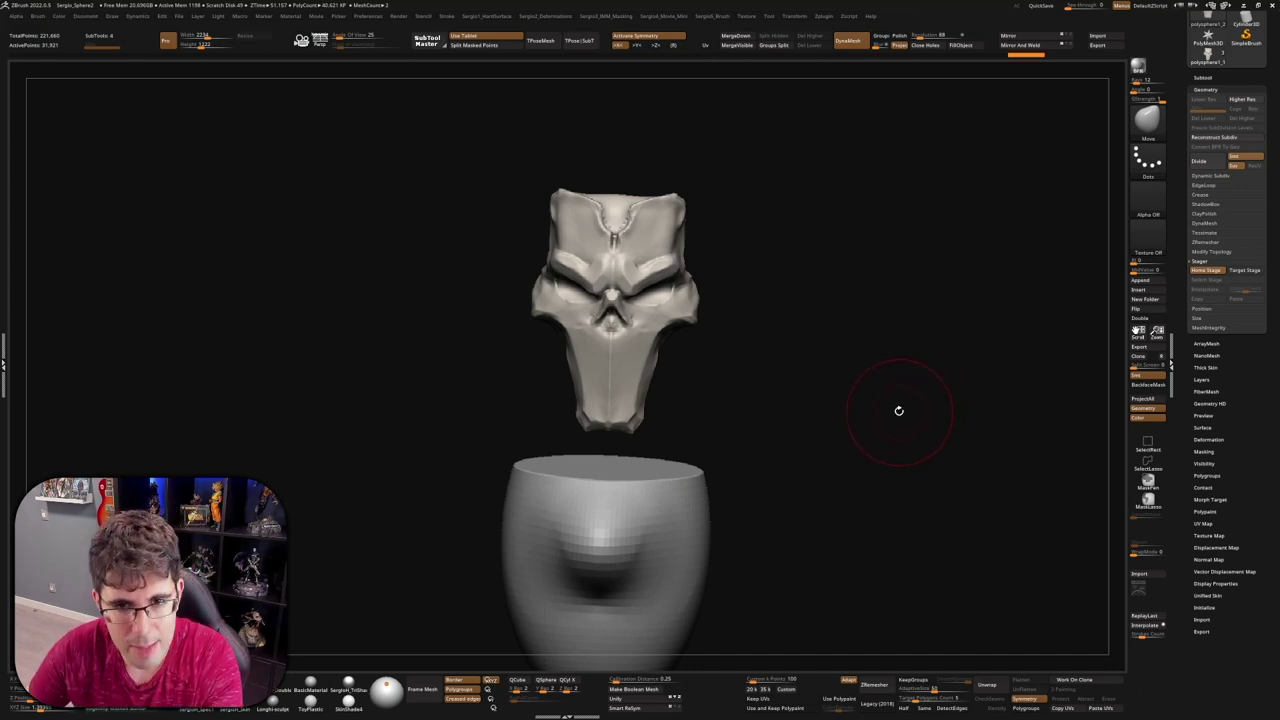
Step: Tilt the mask with the gizmo, store it as Target Stage, then switch back to Home Stage
{"action": "mouse_move", "coordinate": [705, 341]}
{"action": "left_mouse_down"}
{"action": "mouse_move", "coordinate": [771, 371]}
{"action": "mouse_move", "coordinate": [763, 397]}
{"action": "mouse_move", "coordinate": [650, 383]}
{"action": "mouse_move", "coordinate": [684, 385]}
{"action": "left_mouse_up"}
{"action": "key", "text": "w"}
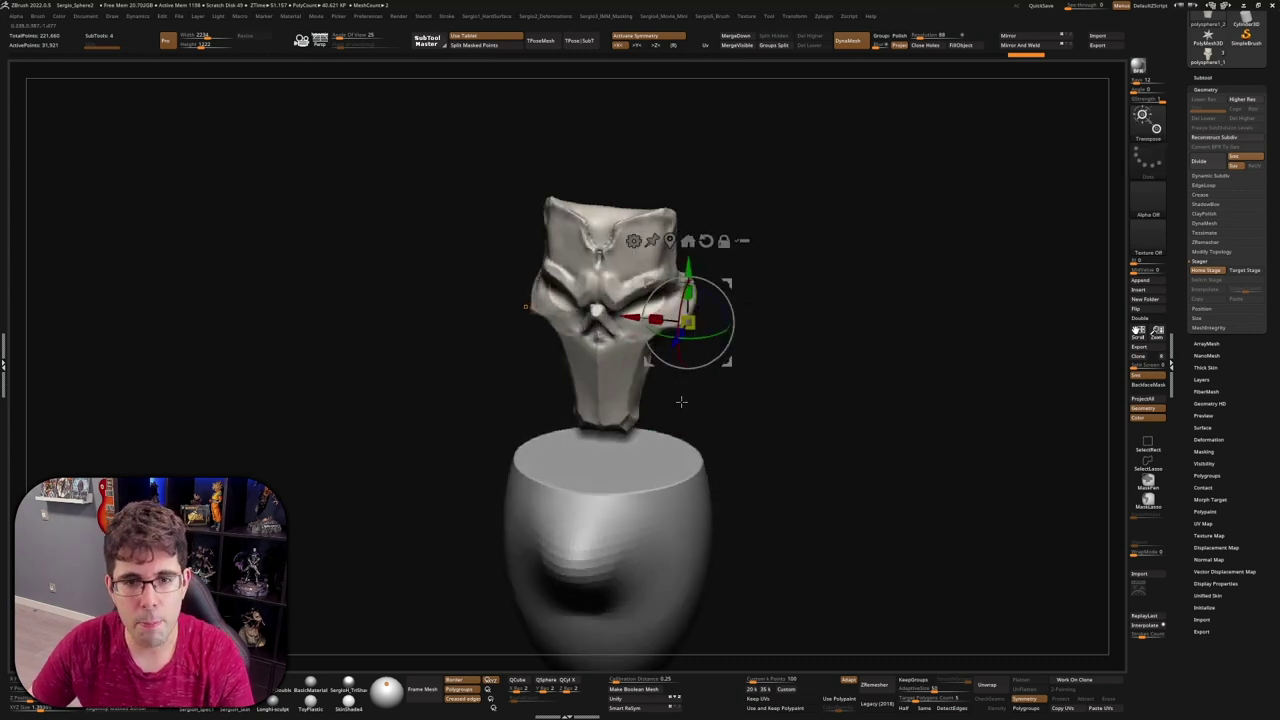
{"action": "left_click_drag", "start_coordinate": [687, 322], "coordinate": [630, 265], "text": "alt"}
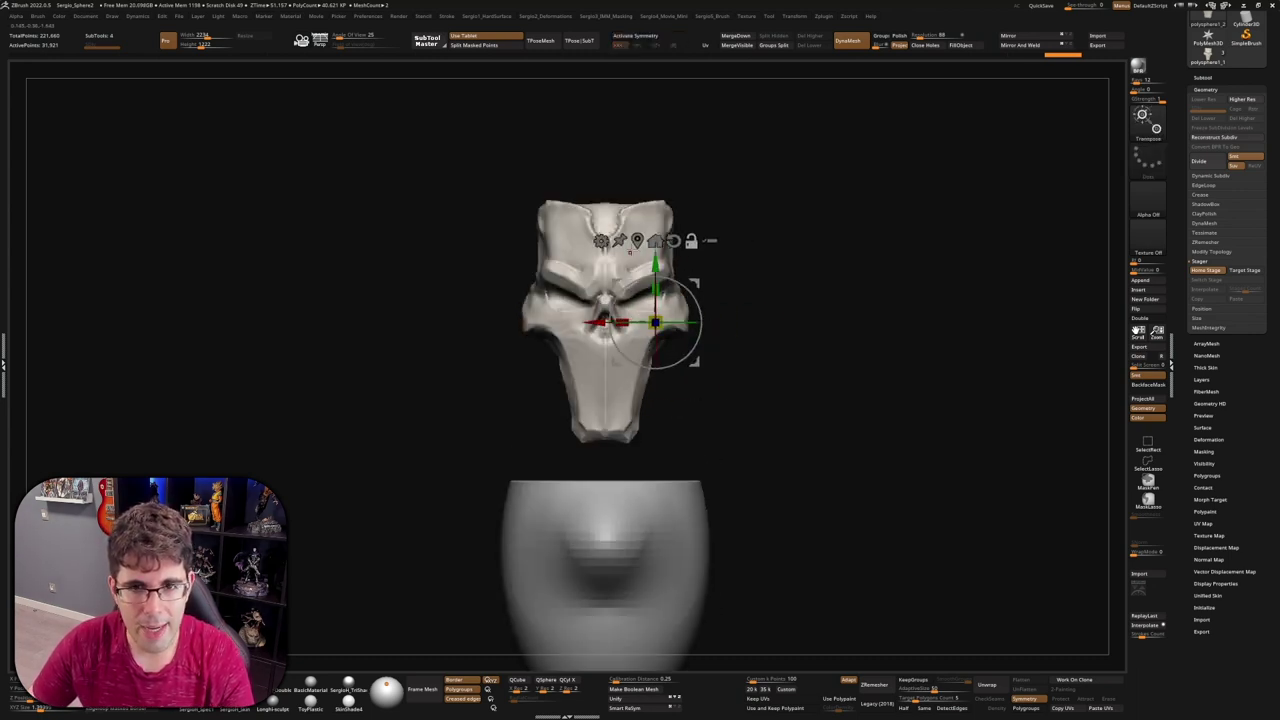
{"action": "mouse_move", "coordinate": [604, 320]}
{"action": "left_mouse_down"}
{"action": "mouse_move", "coordinate": [692, 350]}
{"action": "mouse_move", "coordinate": [740, 403]}
{"action": "mouse_move", "coordinate": [760, 383]}
{"action": "mouse_move", "coordinate": [729, 397]}
{"action": "mouse_move", "coordinate": [741, 425]}
{"action": "left_mouse_up"}
{"action": "key", "text": "q"}
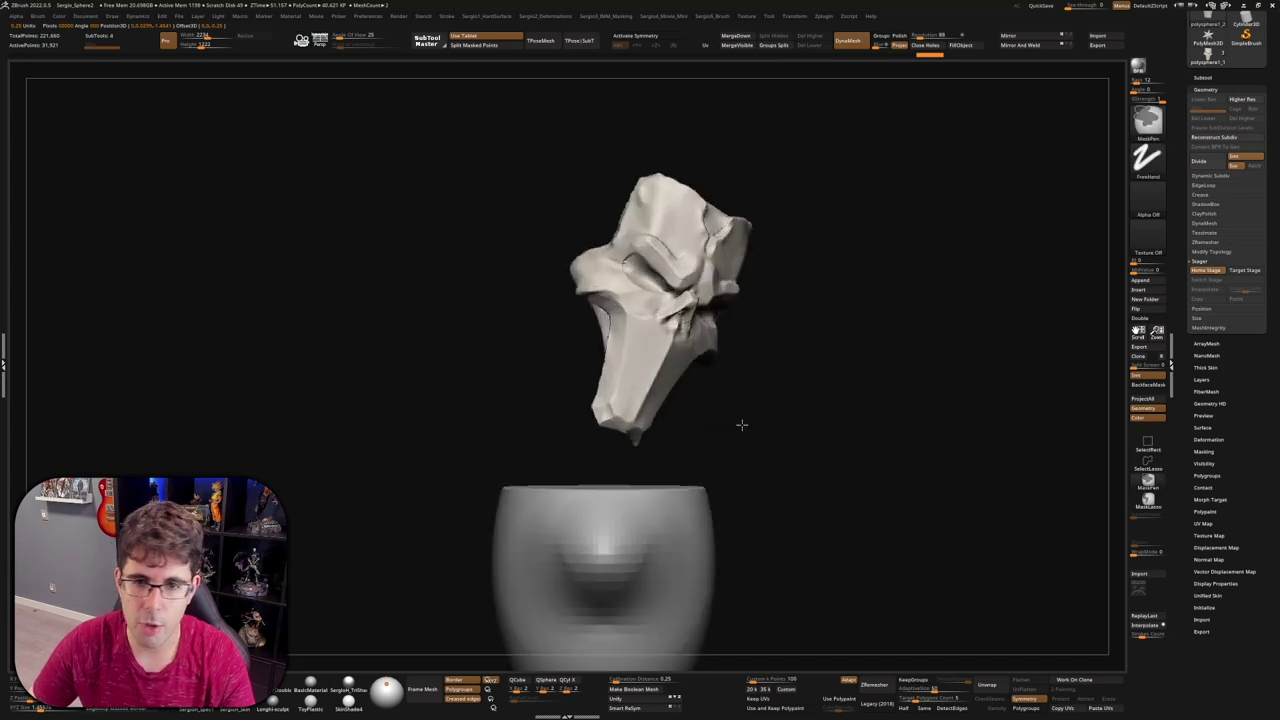
{"action": "right_click_drag", "start_coordinate": [741, 425], "coordinate": [825, 352], "text": "ctrl"}
{"action": "left_click", "coordinate": [1245, 270]}
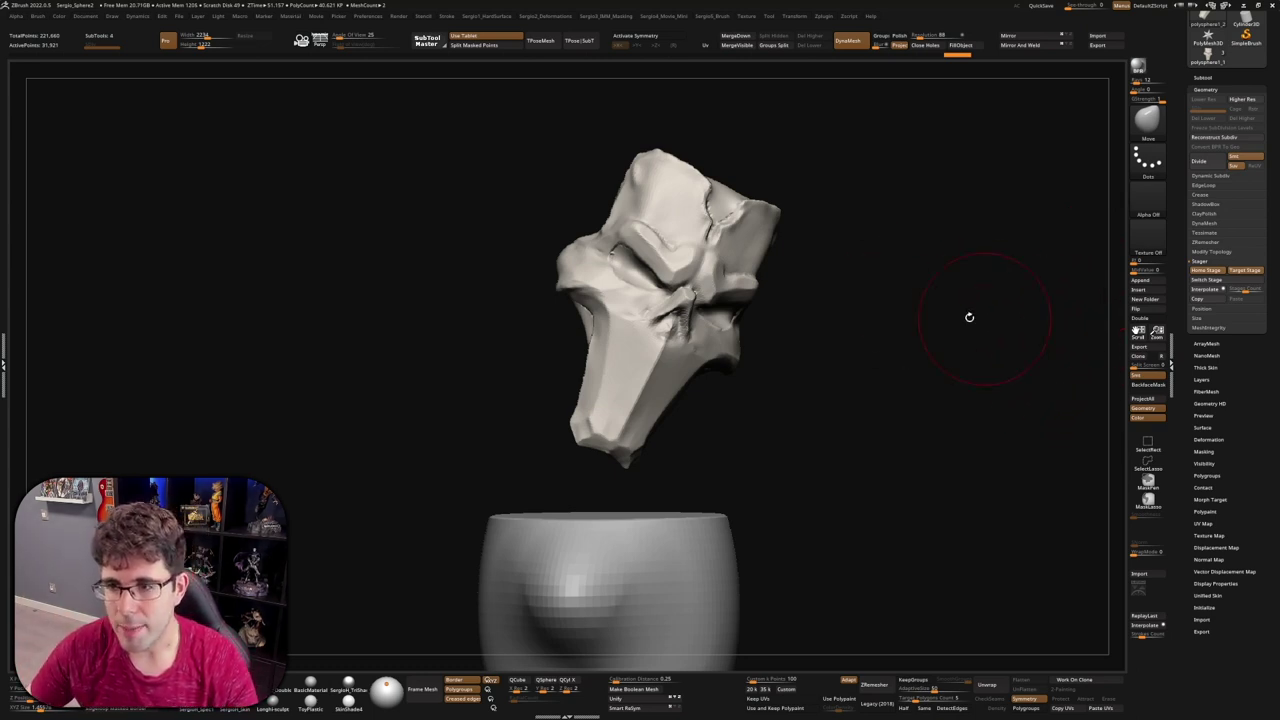
{"action": "left_click_drag", "start_coordinate": [966, 314], "coordinate": [823, 357]}
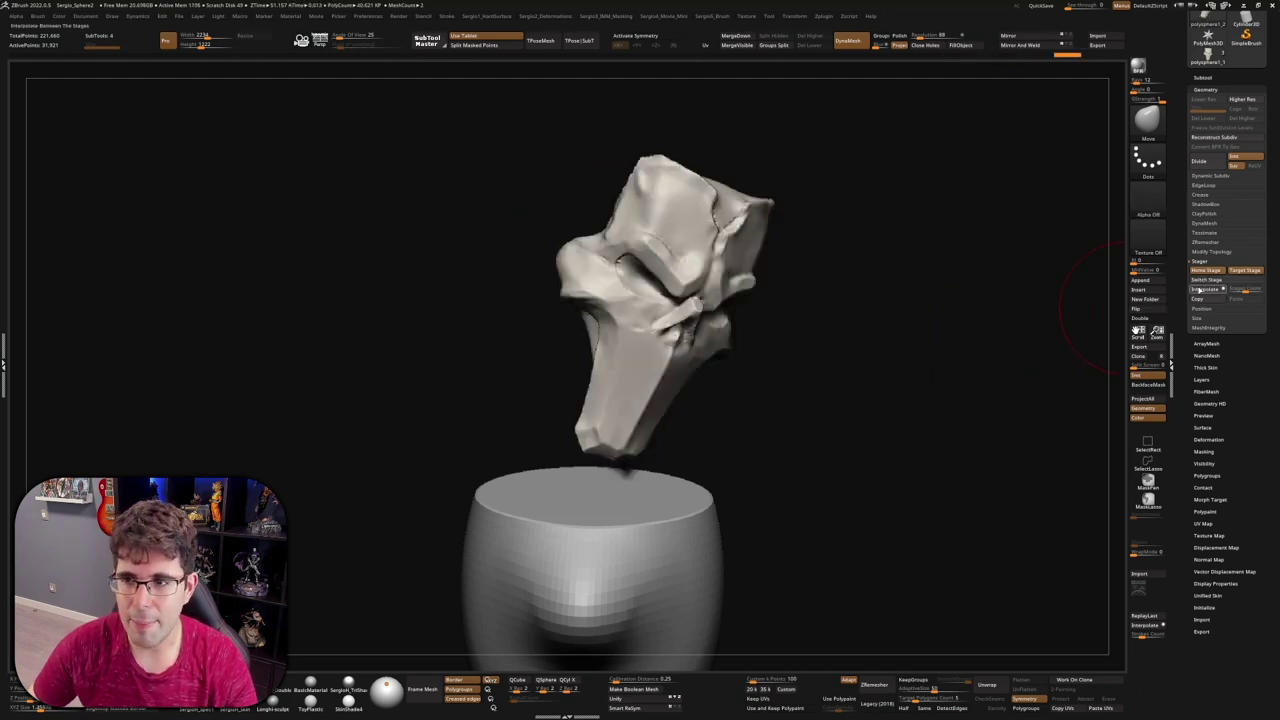
{"action": "left_click", "coordinate": [1206, 271]}
Step: Turn on X symmetry and set up the Standard brush with Alpha Off and a Curve stroke
{"action": "key", "text": "x"}
{"action": "key", "text": "f"}
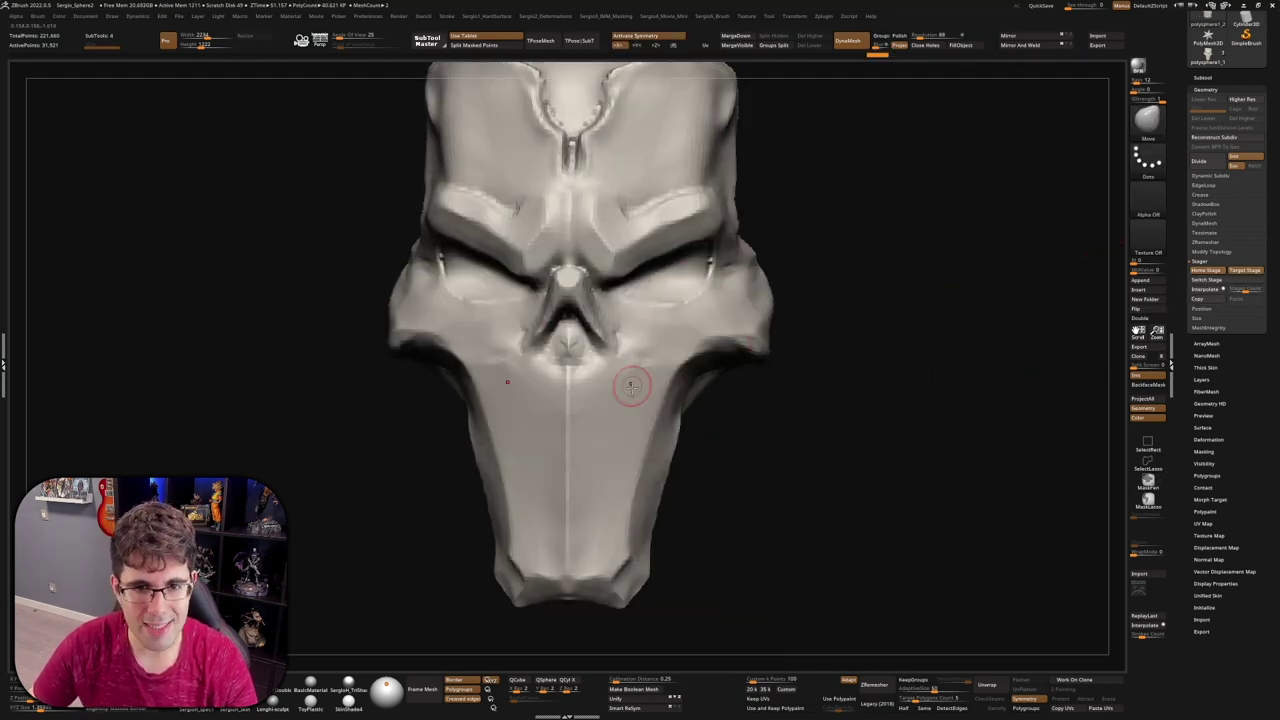
{"action": "key", "text": "b"}
{"action": "key", "text": "s"}
{"action": "key", "text": "t"}
{"action": "left_click_drag", "start_coordinate": [620, 420], "coordinate": [651, 371]}
{"action": "key", "text": "ctrl+z"}
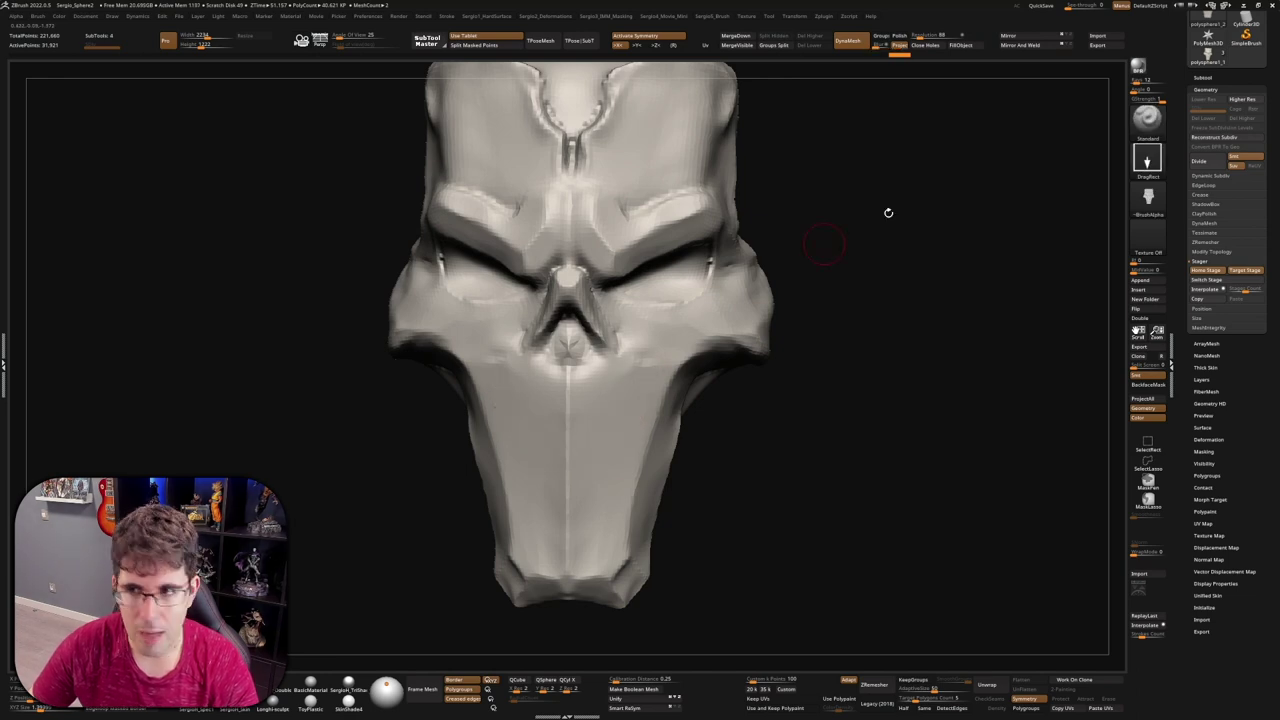
{"action": "left_click", "coordinate": [1160, 207]}
{"action": "left_click", "coordinate": [683, 212]}
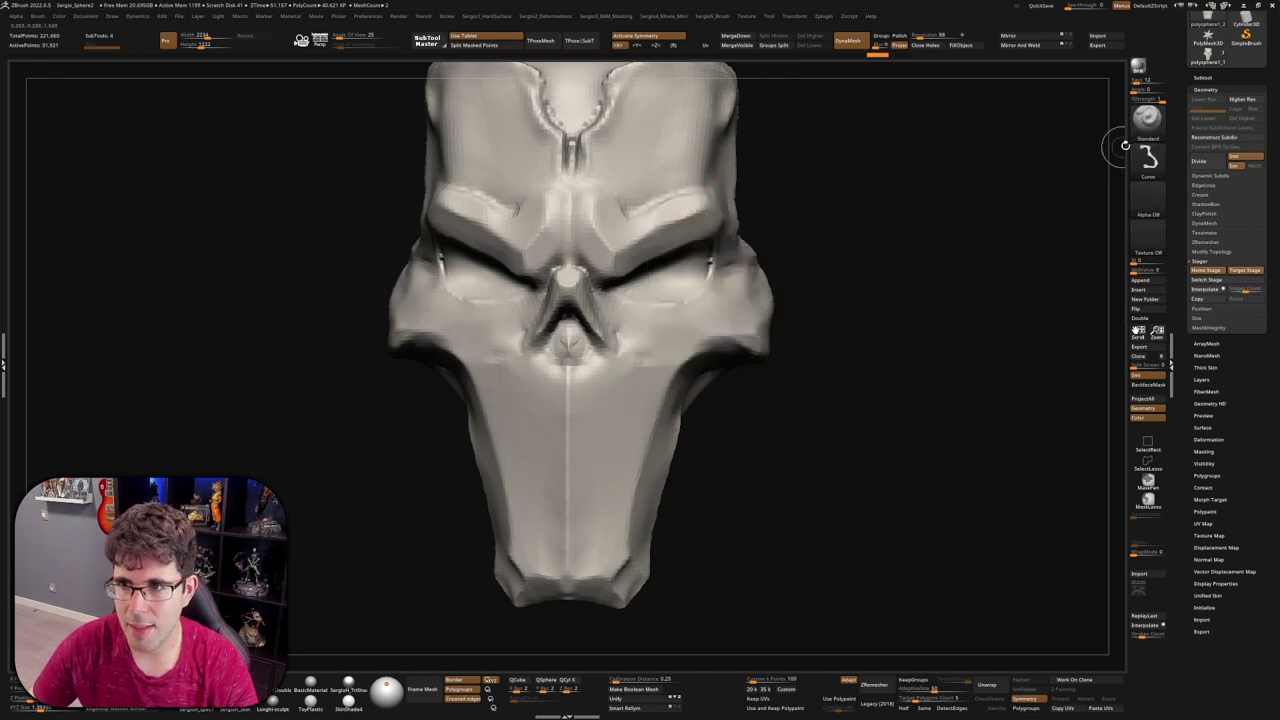
{"action": "left_click", "coordinate": [1147, 157]}
{"action": "left_click", "coordinate": [910, 169]}
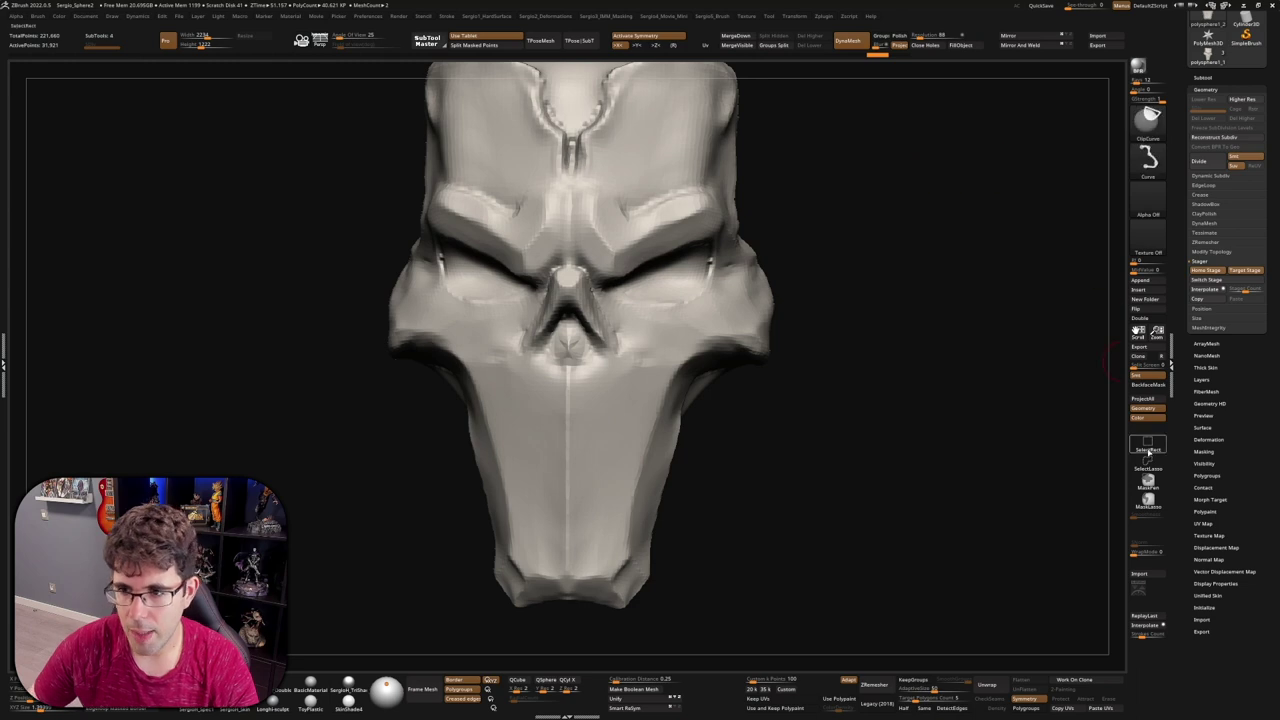
Step: Sculpt mirrored curled hook-shaped ridges on the mask's chin
{"action": "mouse_move", "coordinate": [614, 414]}
{"action": "left_mouse_down"}
{"action": "mouse_move", "coordinate": [600, 430]}
{"action": "mouse_move", "coordinate": [628, 445]}
{"action": "mouse_move", "coordinate": [608, 474]}
{"action": "left_mouse_up"}
{"action": "mouse_move", "coordinate": [605, 430]}
{"action": "left_mouse_down"}
{"action": "mouse_move", "coordinate": [615, 500]}
{"action": "mouse_move", "coordinate": [612, 400]}
{"action": "mouse_move", "coordinate": [640, 455]}
{"action": "left_mouse_up"}
{"action": "mouse_move", "coordinate": [600, 380]}
{"action": "left_mouse_down"}
{"action": "mouse_move", "coordinate": [630, 455]}
{"action": "mouse_move", "coordinate": [595, 475]}
{"action": "left_mouse_up"}
Step: Blend the mask between its tilted and upright stages with the Stager Interpolate slider
{"action": "mouse_move", "coordinate": [681, 545]}
{"action": "right_mouse_down", "text": "alt"}
{"action": "mouse_move", "coordinate": [694, 494]}
{"action": "mouse_move", "coordinate": [782, 468]}
{"action": "mouse_move", "coordinate": [808, 480]}
{"action": "right_mouse_up", "text": "alt"}
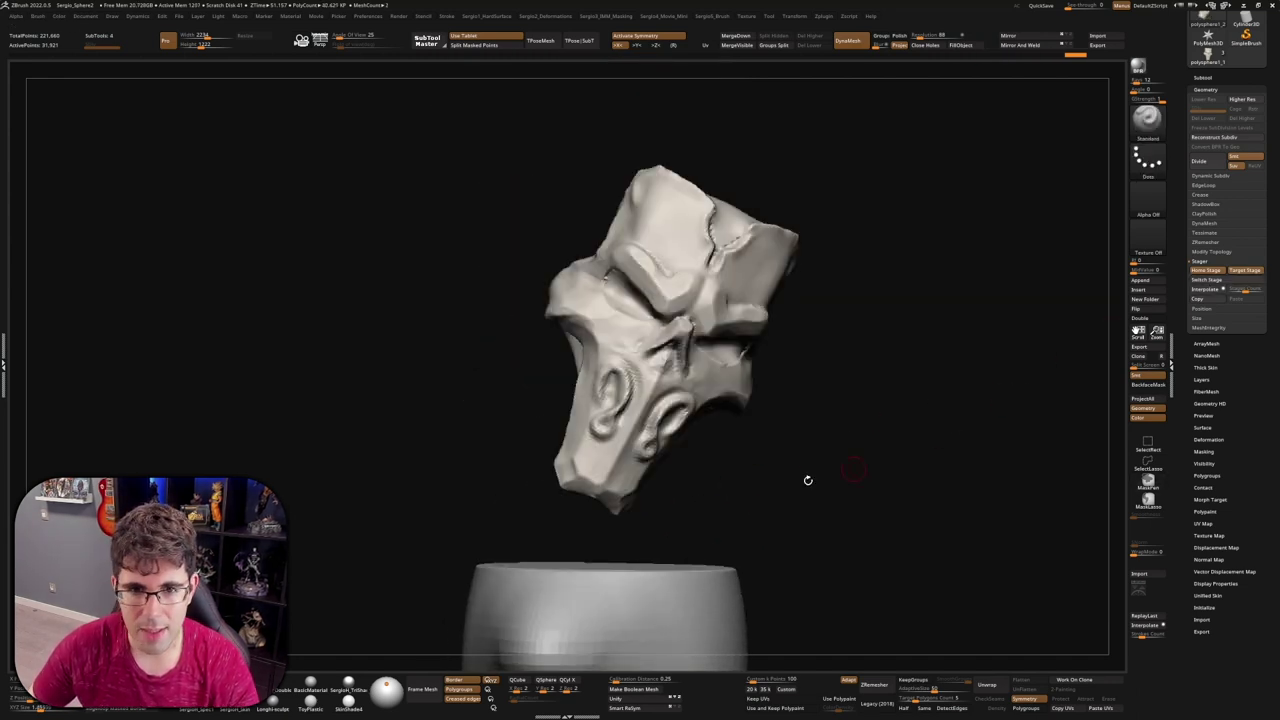
{"action": "mouse_move", "coordinate": [709, 450]}
{"action": "right_mouse_down"}
{"action": "mouse_move", "coordinate": [743, 477]}
{"action": "mouse_move", "coordinate": [745, 547]}
{"action": "right_mouse_up"}
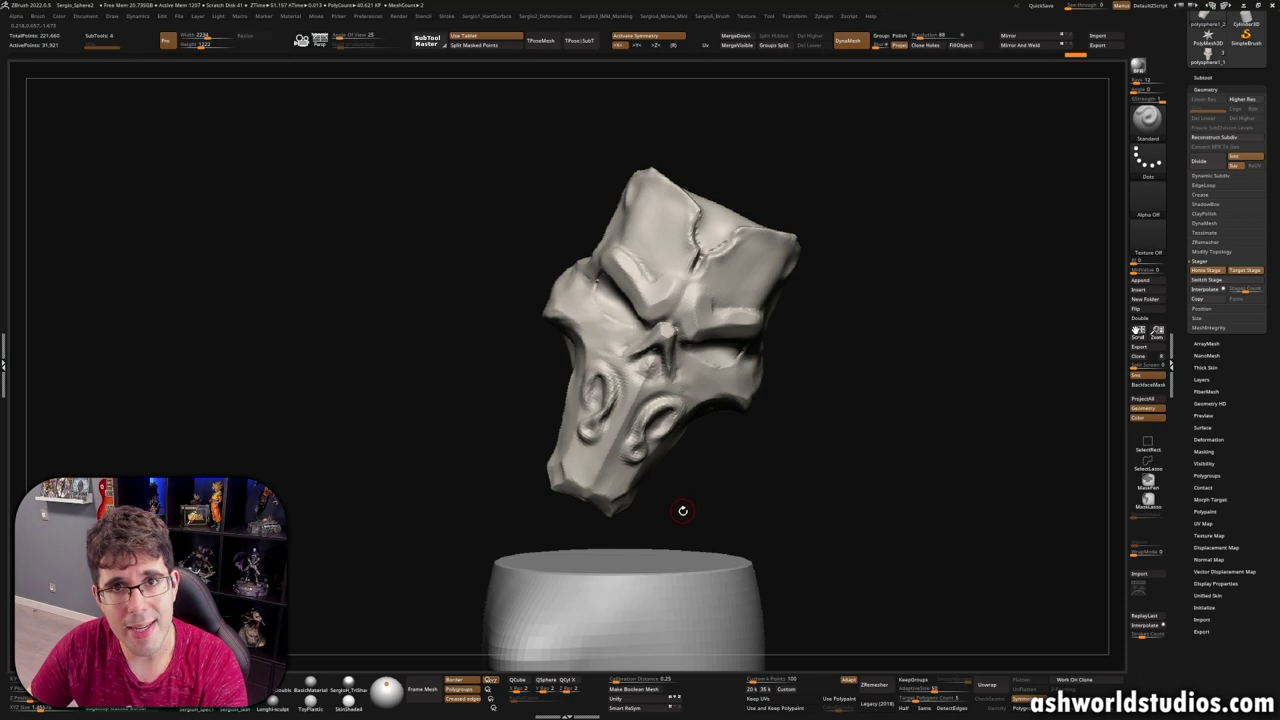
{"action": "left_click_drag", "start_coordinate": [1221, 289], "coordinate": [1158, 318]}
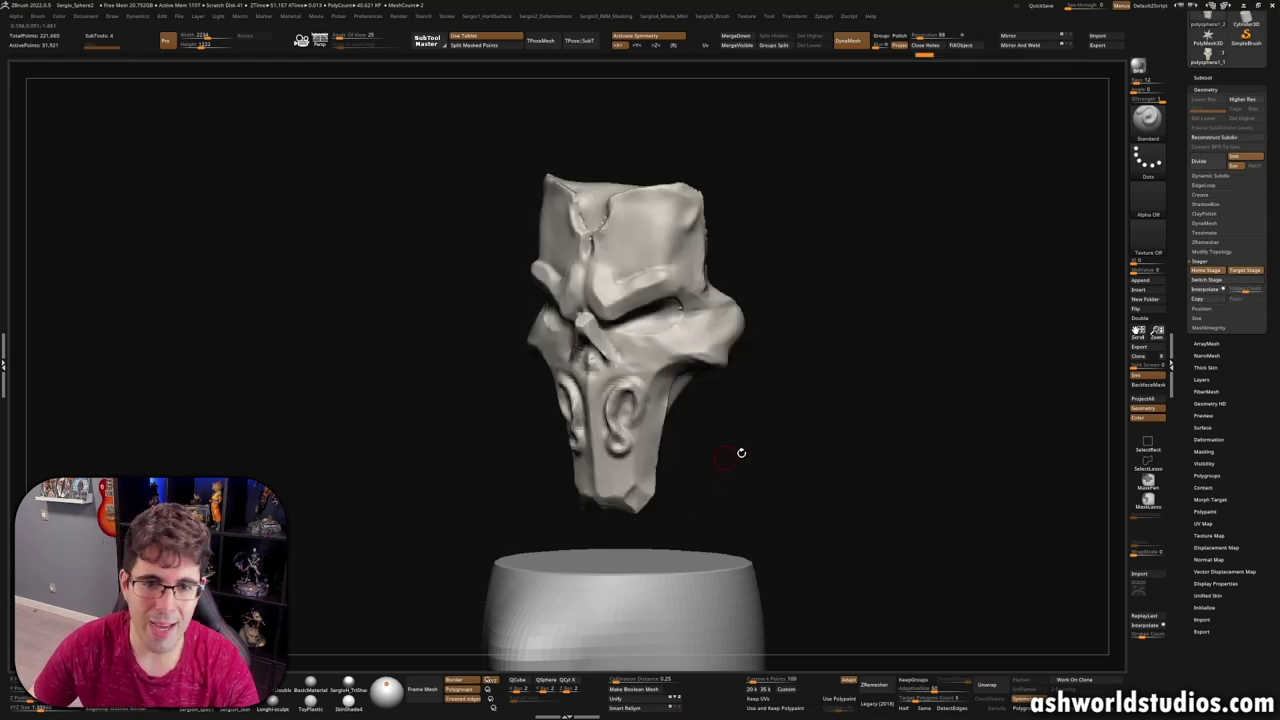
{"action": "mouse_move", "coordinate": [741, 453]}
{"action": "right_mouse_down"}
{"action": "mouse_move", "coordinate": [751, 457]}
{"action": "mouse_move", "coordinate": [734, 457]}
{"action": "mouse_move", "coordinate": [746, 401]}
{"action": "mouse_move", "coordinate": [1106, 298]}
{"action": "right_mouse_up"}
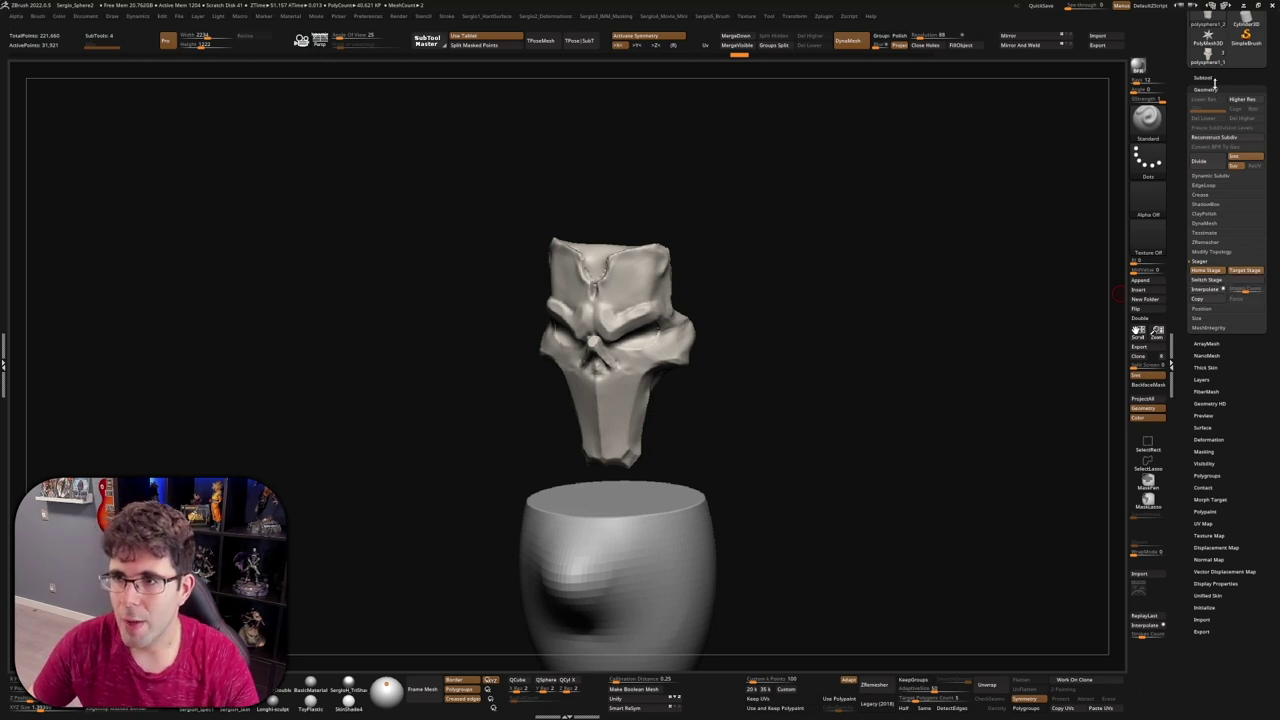
{"action": "left_click", "coordinate": [1212, 80]}
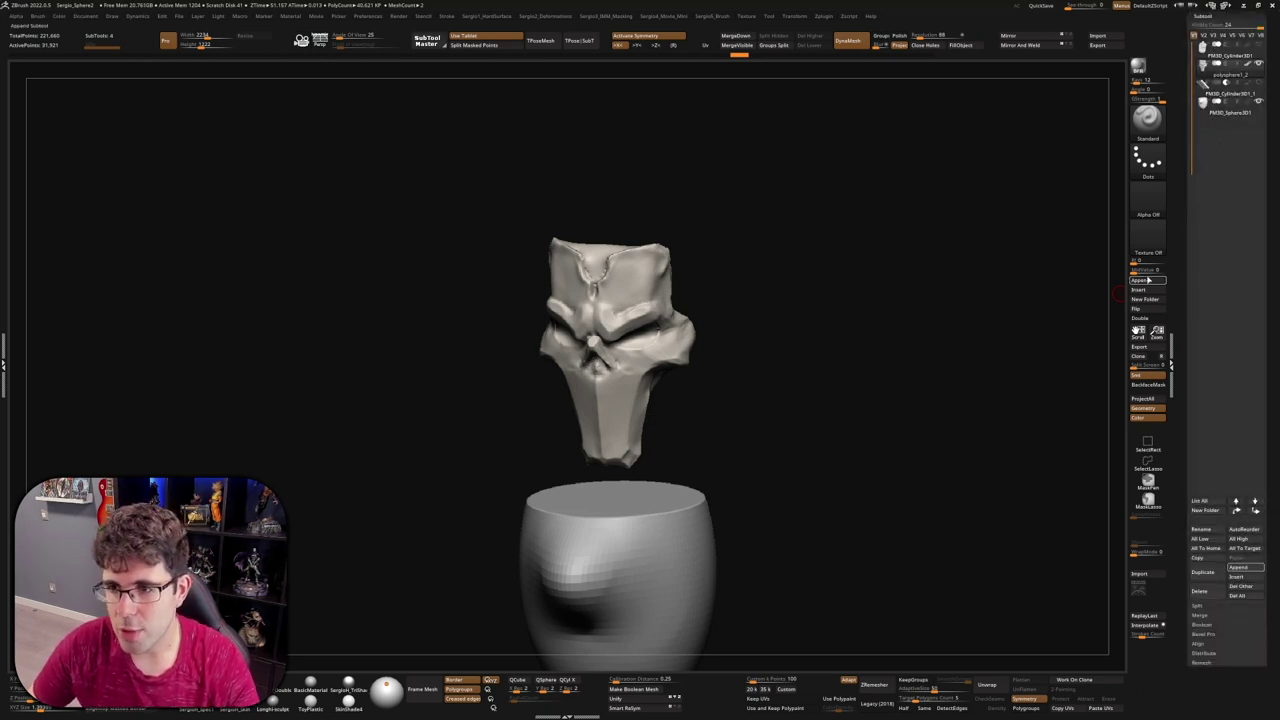
Step: Store the mask's starting placement as Home Stage in Tool > Geometry > Stager
{"action": "mouse_move", "coordinate": [829, 351]}
{"action": "left_mouse_down"}
{"action": "mouse_move", "coordinate": [765, 421]}
{"action": "mouse_move", "coordinate": [631, 466]}
{"action": "mouse_move", "coordinate": [572, 460]}
{"action": "left_mouse_up"}
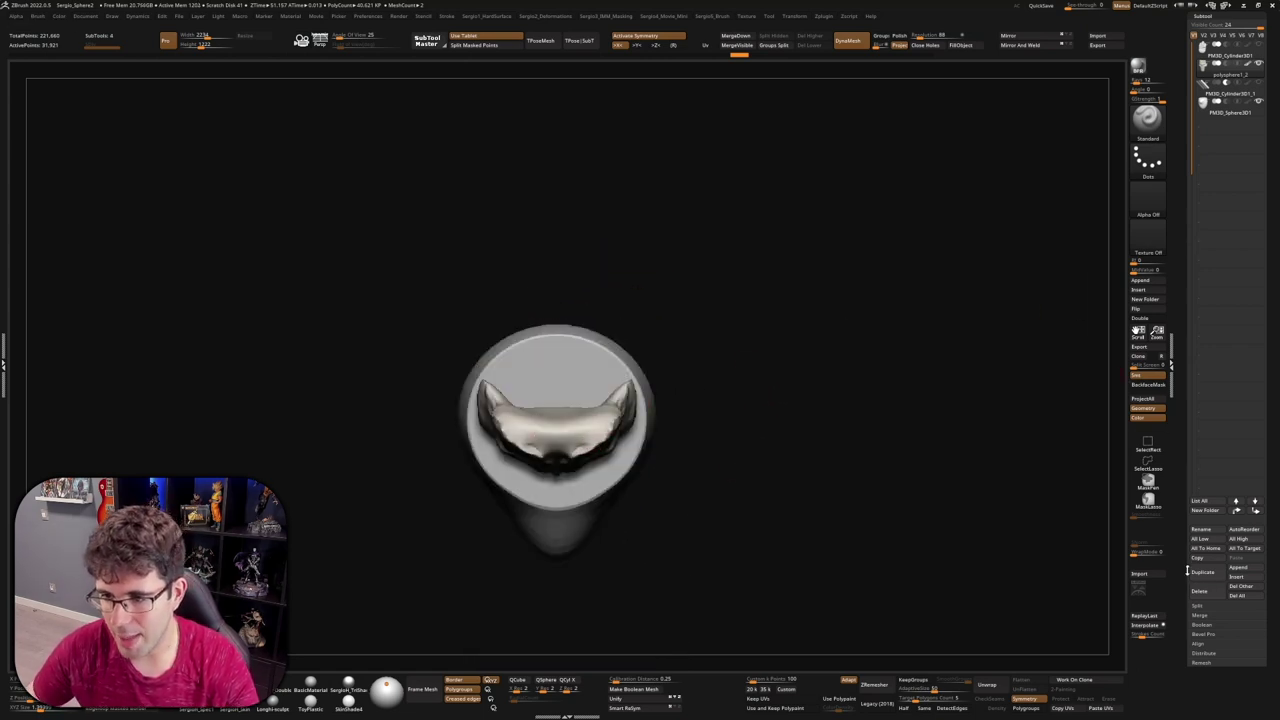
{"action": "scroll", "coordinate": [1205, 540], "scroll_direction": "down", "scroll_amount": 5}
{"action": "left_click", "coordinate": [1205, 492]}
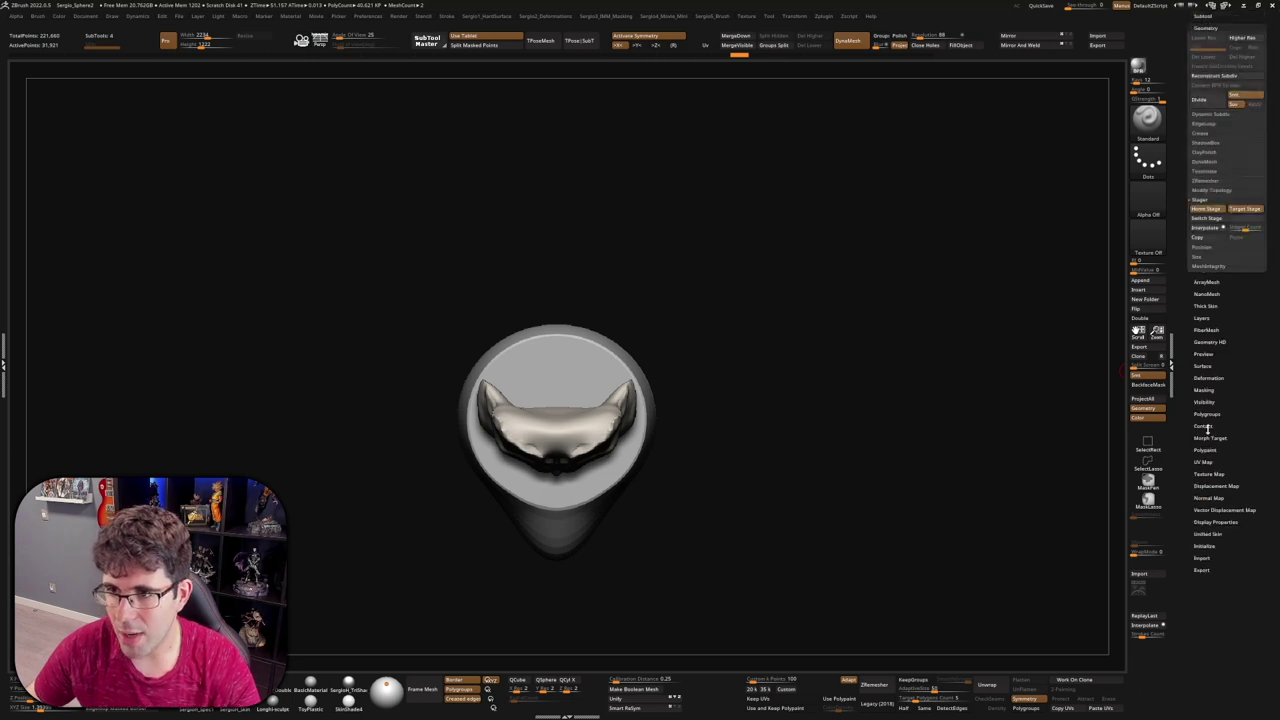
{"action": "left_click", "coordinate": [1244, 384]}
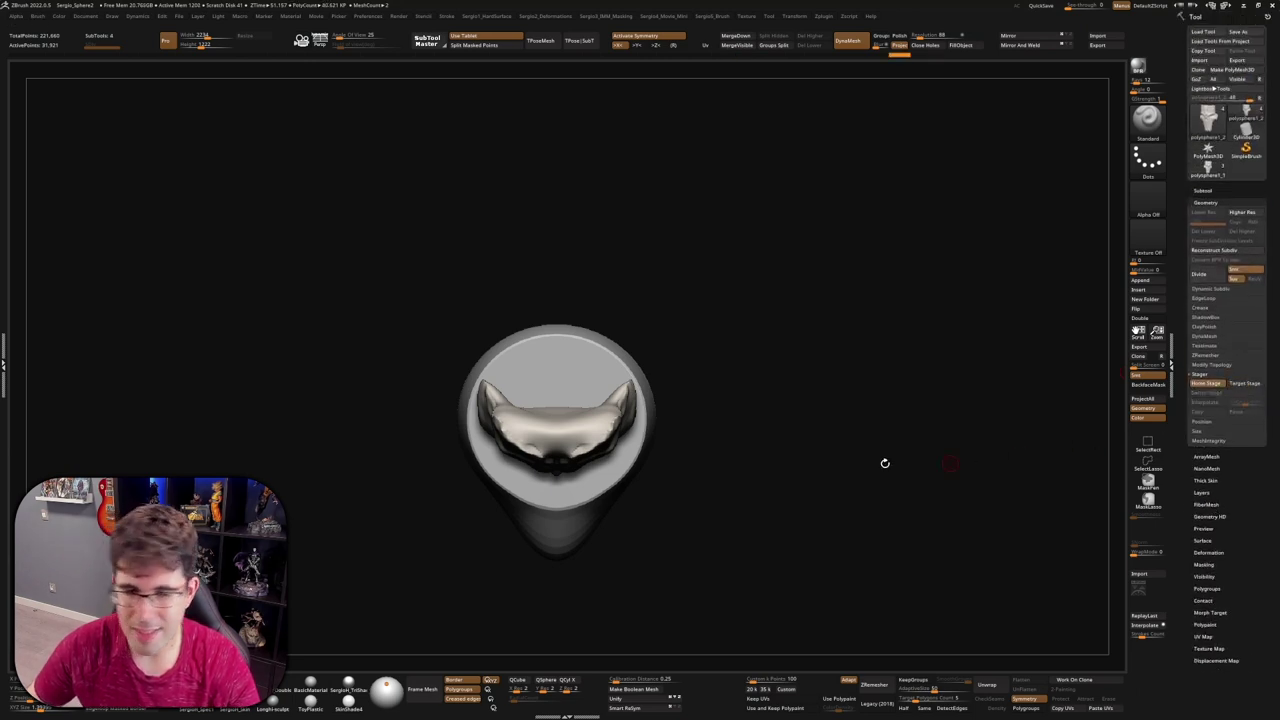
Step: Move and rotate the mask with the gizmo and store the new placement as Target Stage
{"action": "key", "text": "w"}
{"action": "key", "text": "x"}
{"action": "mouse_move", "coordinate": [650, 410]}
{"action": "left_mouse_down"}
{"action": "mouse_move", "coordinate": [842, 117]}
{"action": "mouse_move", "coordinate": [866, 223]}
{"action": "mouse_move", "coordinate": [787, 252]}
{"action": "mouse_move", "coordinate": [1100, 402]}
{"action": "mouse_move", "coordinate": [1023, 497]}
{"action": "left_mouse_up"}
{"action": "key", "text": "q"}
{"action": "left_click", "coordinate": [1244, 383]}
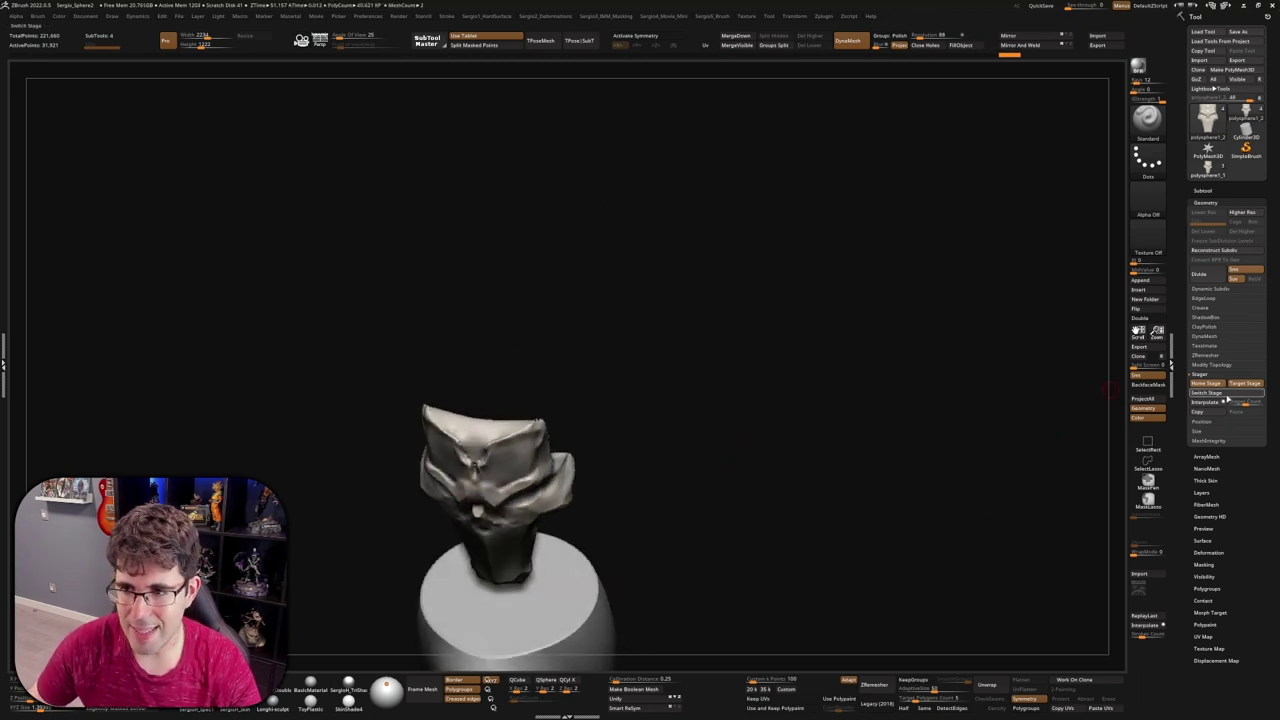
{"action": "mouse_move", "coordinate": [1210, 402]}
{"action": "left_mouse_down"}
{"action": "mouse_move", "coordinate": [1255, 402]}
{"action": "mouse_move", "coordinate": [1205, 405]}
{"action": "left_mouse_up"}
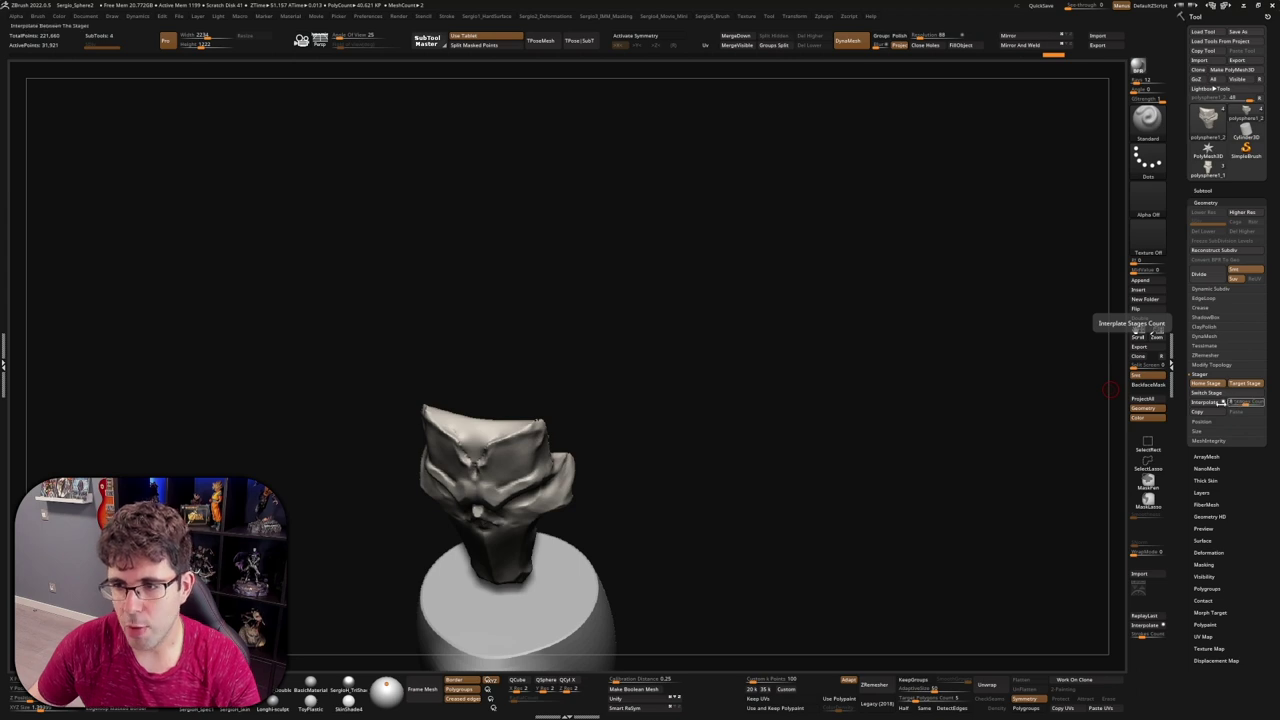
Step: Copy interpolated masks between the two stages and orbit to inspect the spine-like row
{"action": "left_click", "coordinate": [1198, 412]}
{"action": "left_click_drag", "start_coordinate": [880, 462], "coordinate": [477, 514]}
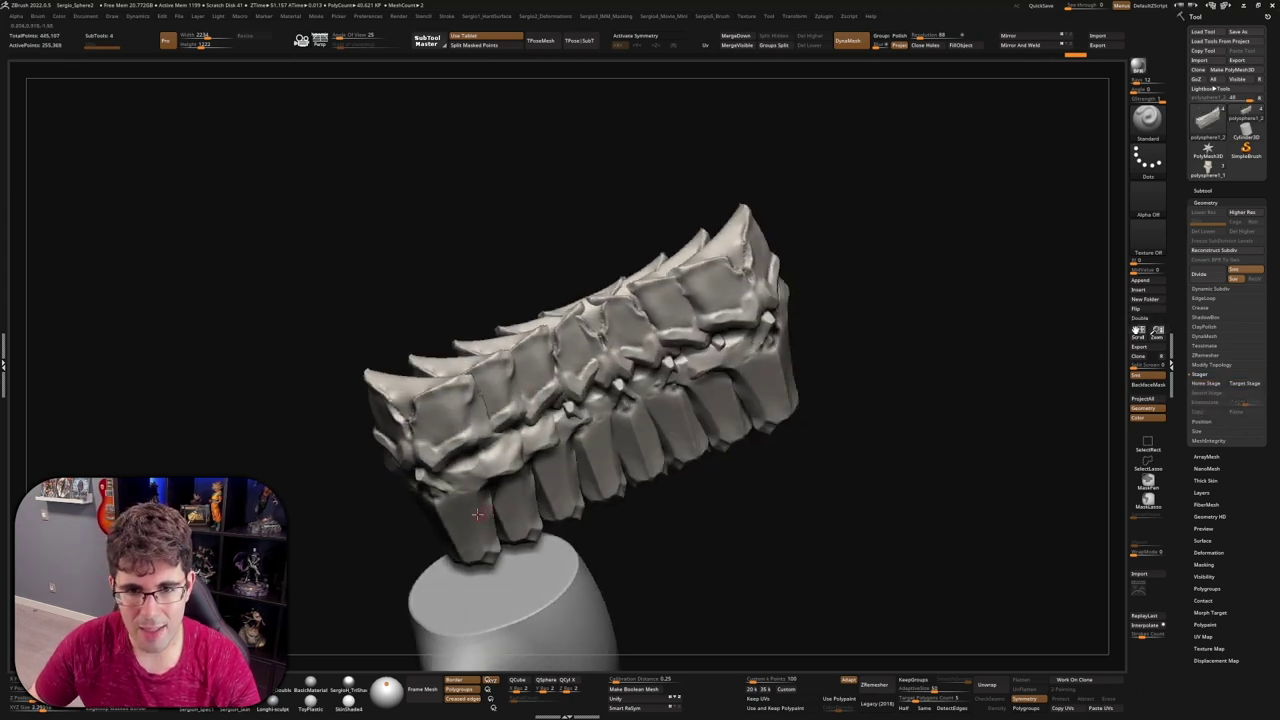
{"action": "left_click_drag", "start_coordinate": [675, 437], "coordinate": [449, 505]}
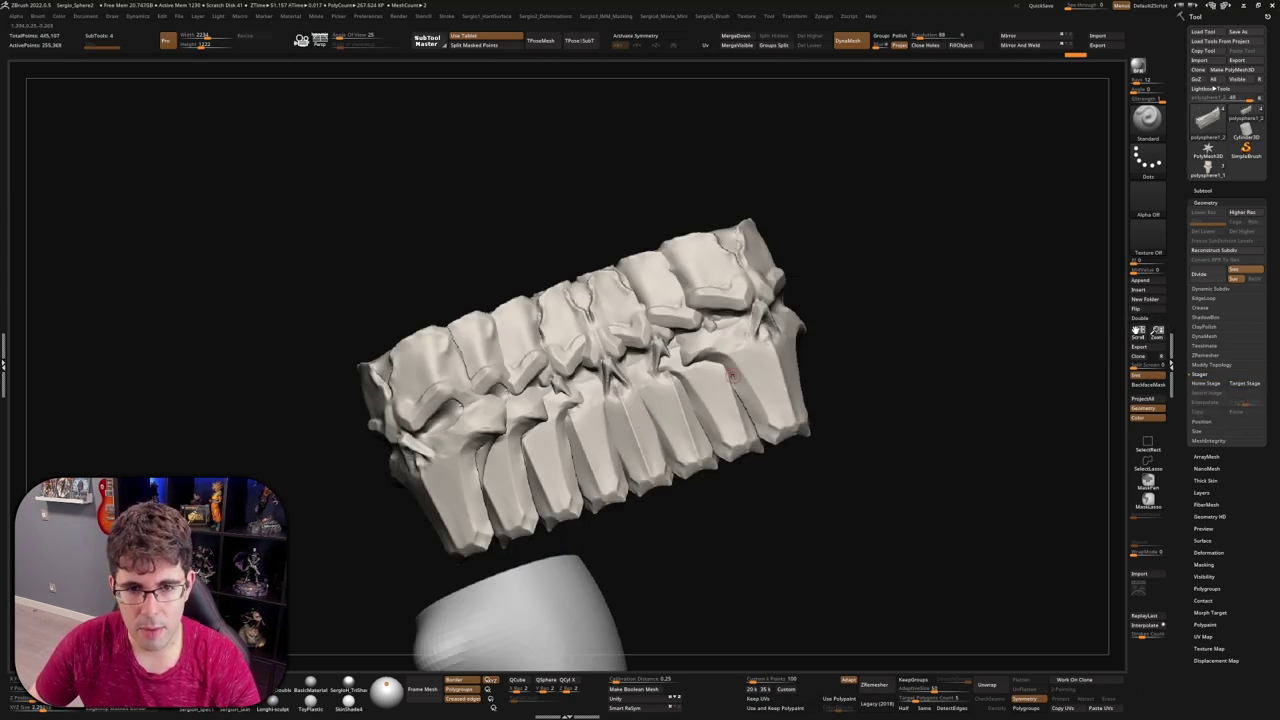
{"action": "left_click_drag", "start_coordinate": [732, 375], "coordinate": [658, 374]}
{"action": "left_click_drag", "start_coordinate": [625, 438], "coordinate": [688, 542]}
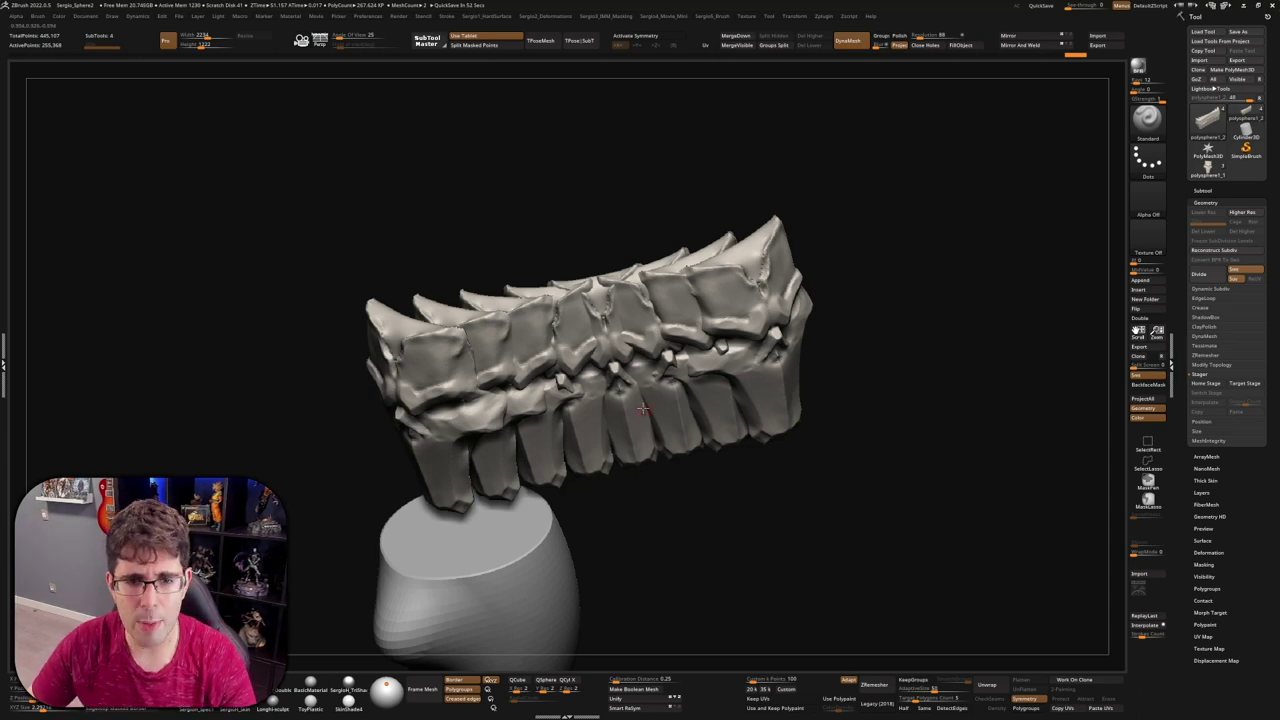
{"action": "mouse_move", "coordinate": [822, 296]}
{"action": "left_mouse_down"}
{"action": "mouse_move", "coordinate": [857, 317]}
{"action": "mouse_move", "coordinate": [718, 411]}
{"action": "mouse_move", "coordinate": [797, 460]}
{"action": "left_mouse_up"}
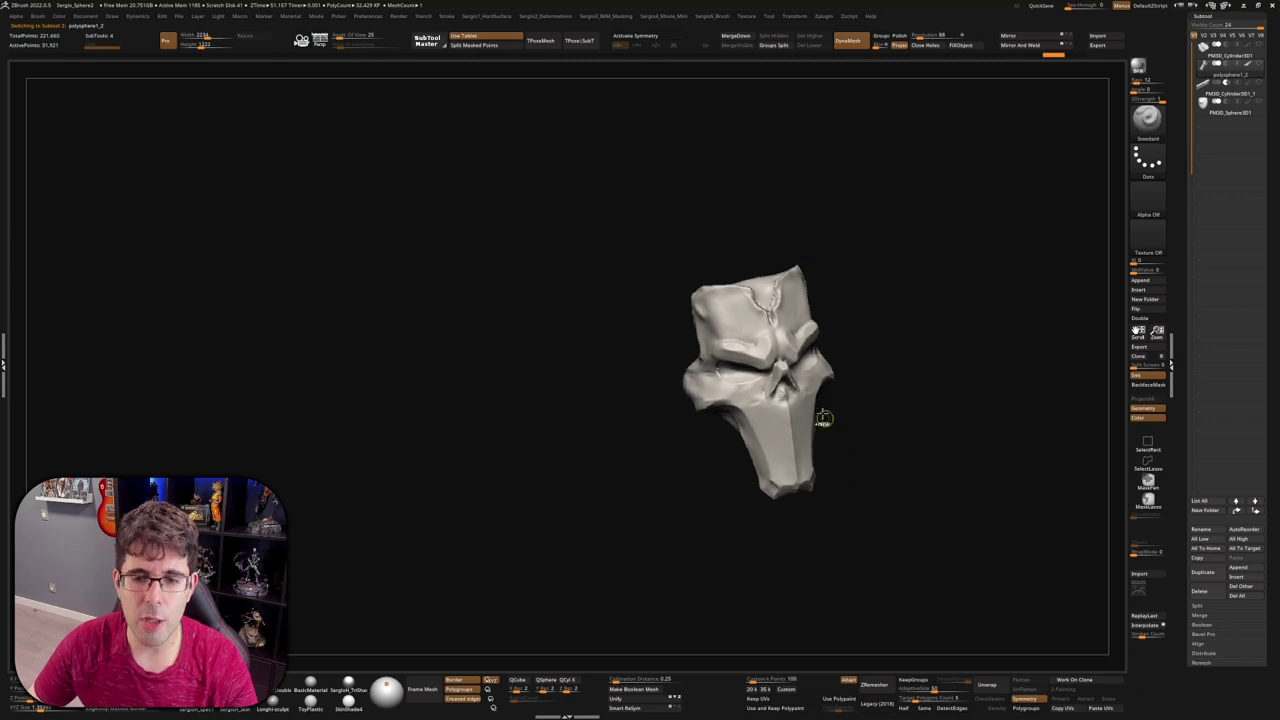
Step: Zoom to the single mask's lower face and sculpt mirrored diagonal ridges below the eyes with X symmetry
{"action": "key", "text": "f"}
{"action": "mouse_move", "coordinate": [797, 460]}
{"action": "right_mouse_down", "text": "shift"}
{"action": "mouse_move", "coordinate": [814, 420]}
{"action": "mouse_move", "coordinate": [855, 450]}
{"action": "mouse_move", "coordinate": [790, 437]}
{"action": "right_mouse_up", "text": "shift"}
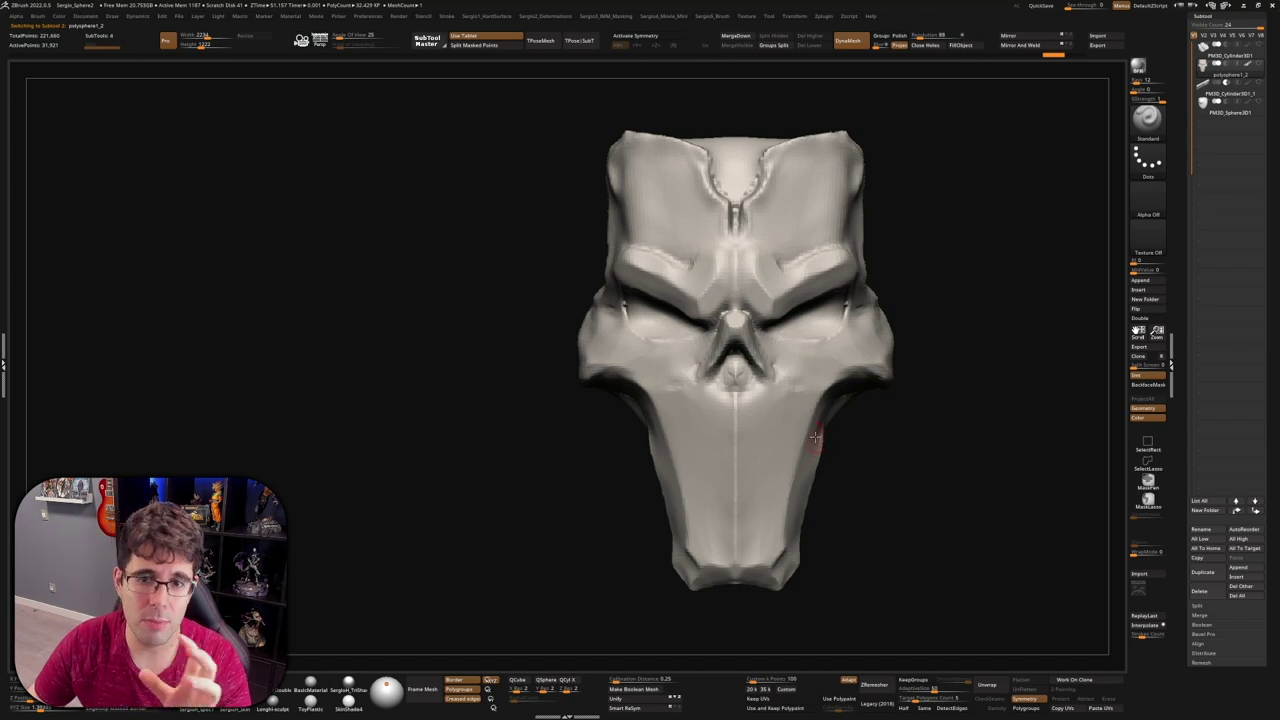
{"action": "right_click_drag", "start_coordinate": [773, 410], "coordinate": [750, 430], "text": "ctrl"}
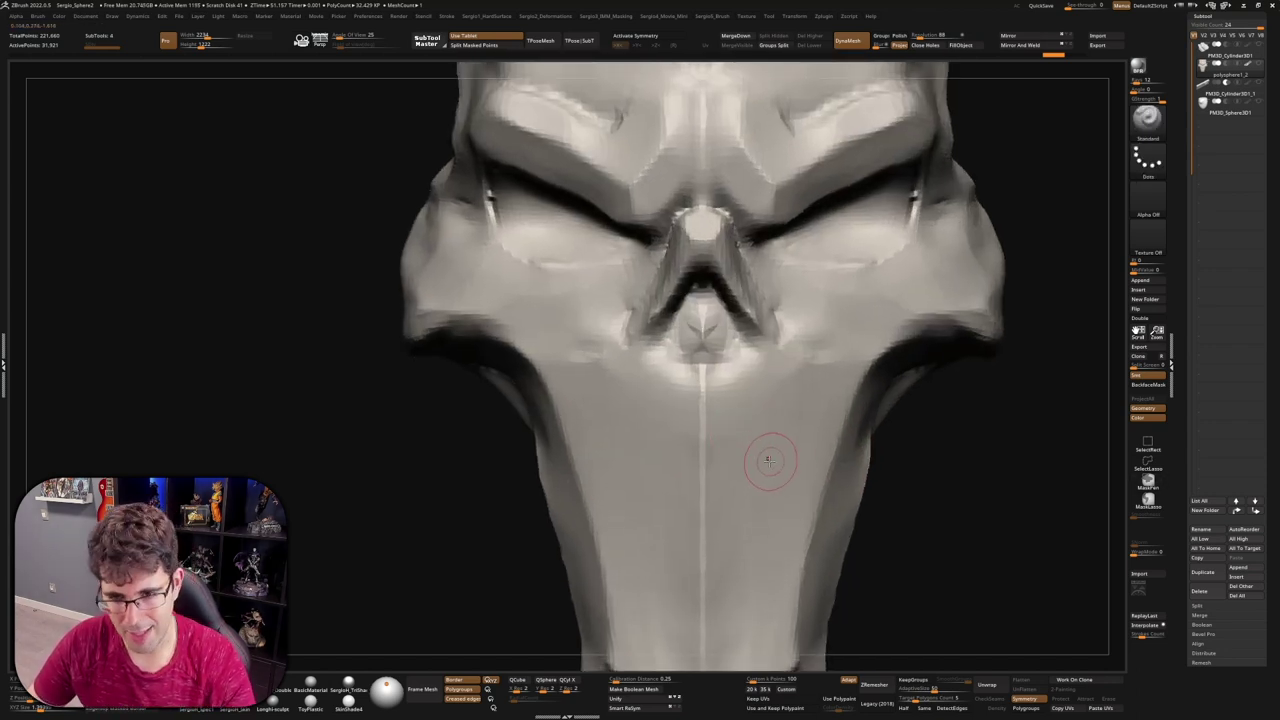
{"action": "key", "text": "x"}
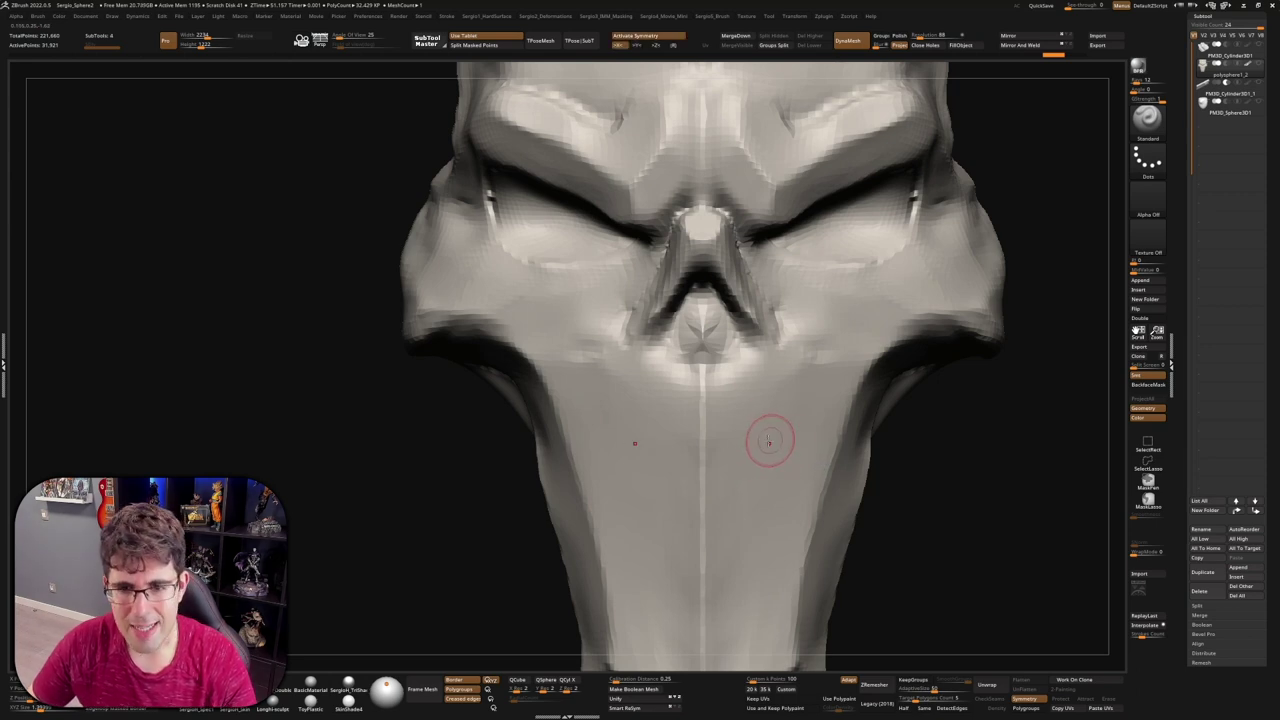
{"action": "left_click_drag", "start_coordinate": [737, 458], "coordinate": [780, 373]}
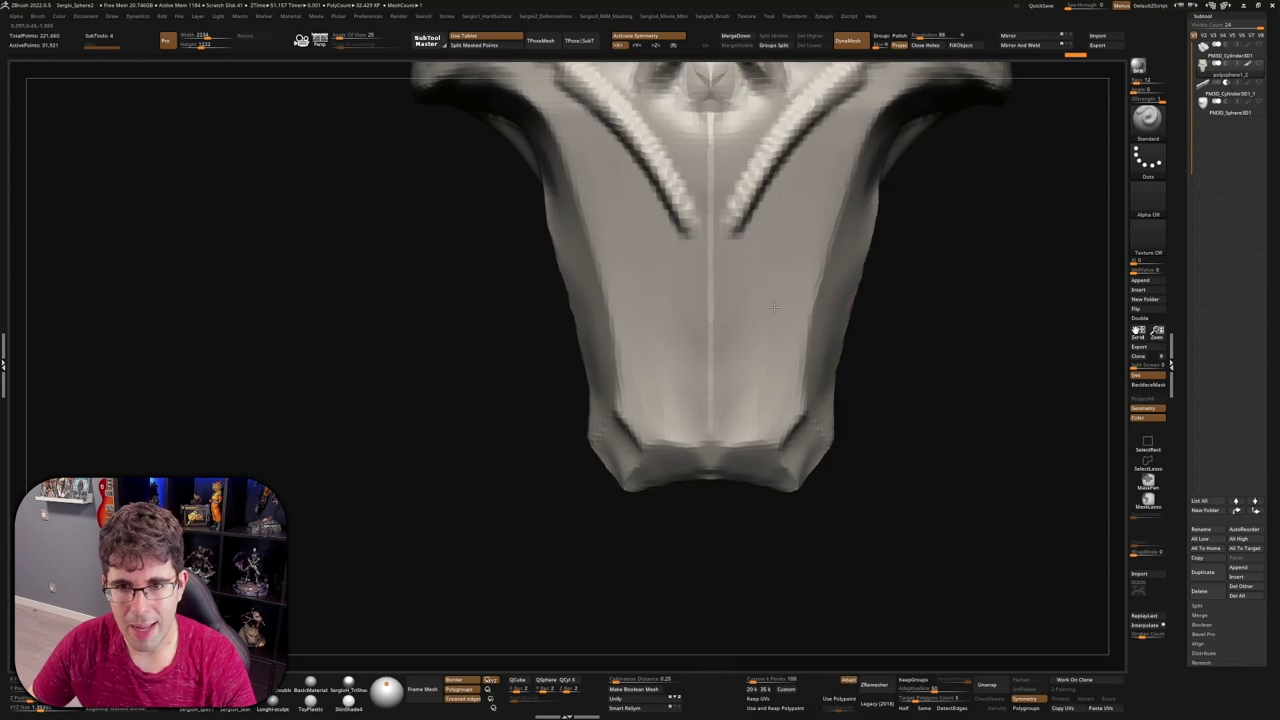
Step: Enable stroke Interpolate, draw a mirrored bar pair low on the chin, and dock the Stroke palette
{"action": "left_click", "coordinate": [446, 17]}
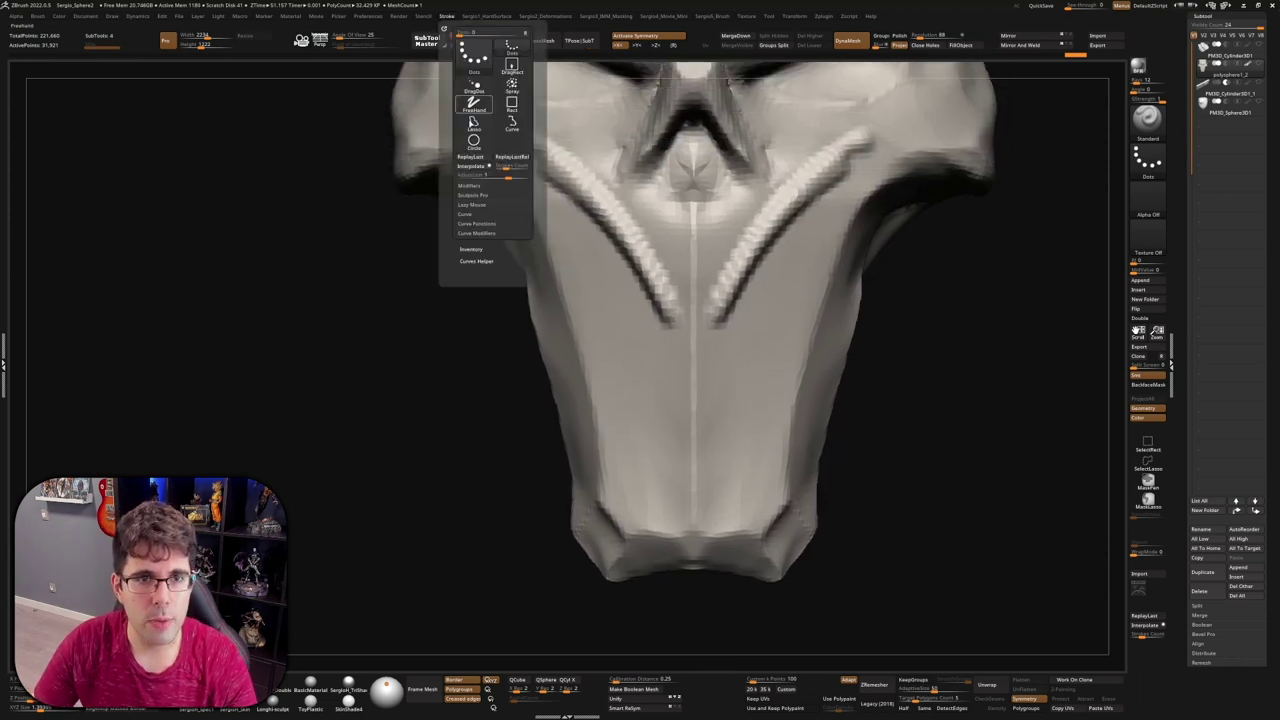
{"action": "left_click", "coordinate": [474, 167]}
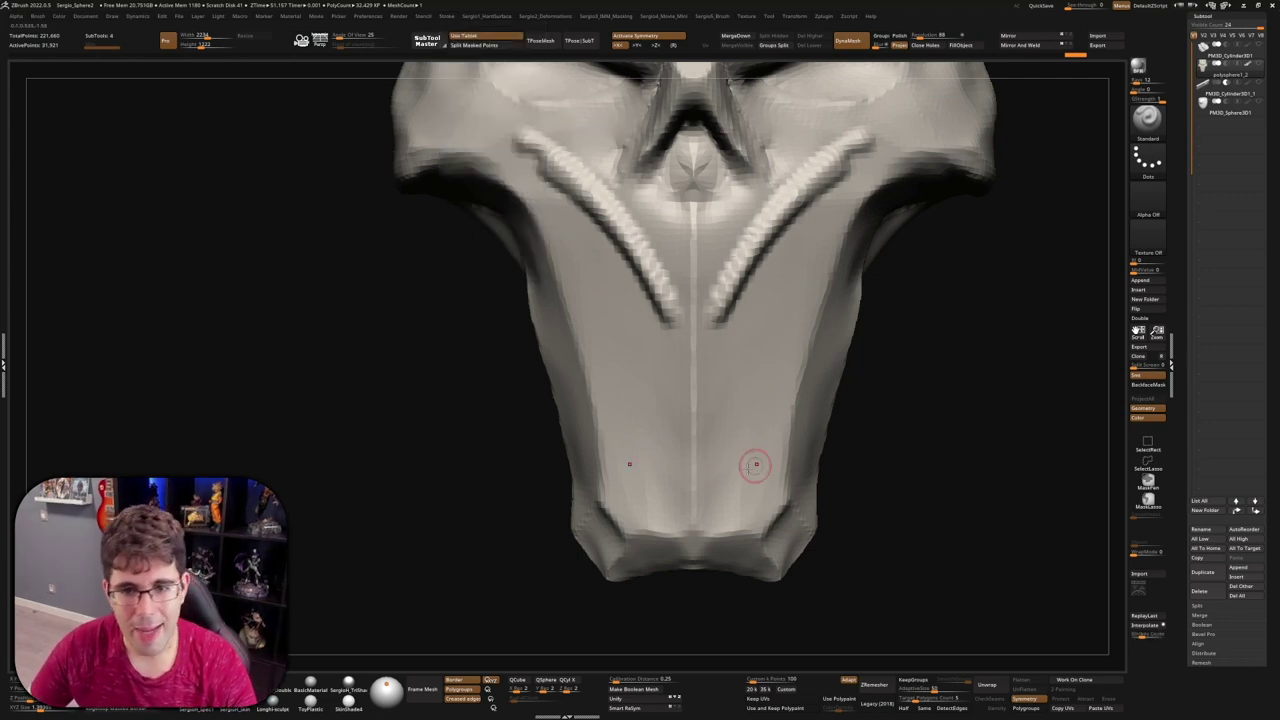
{"action": "left_click_drag", "start_coordinate": [770, 466], "coordinate": [722, 468]}
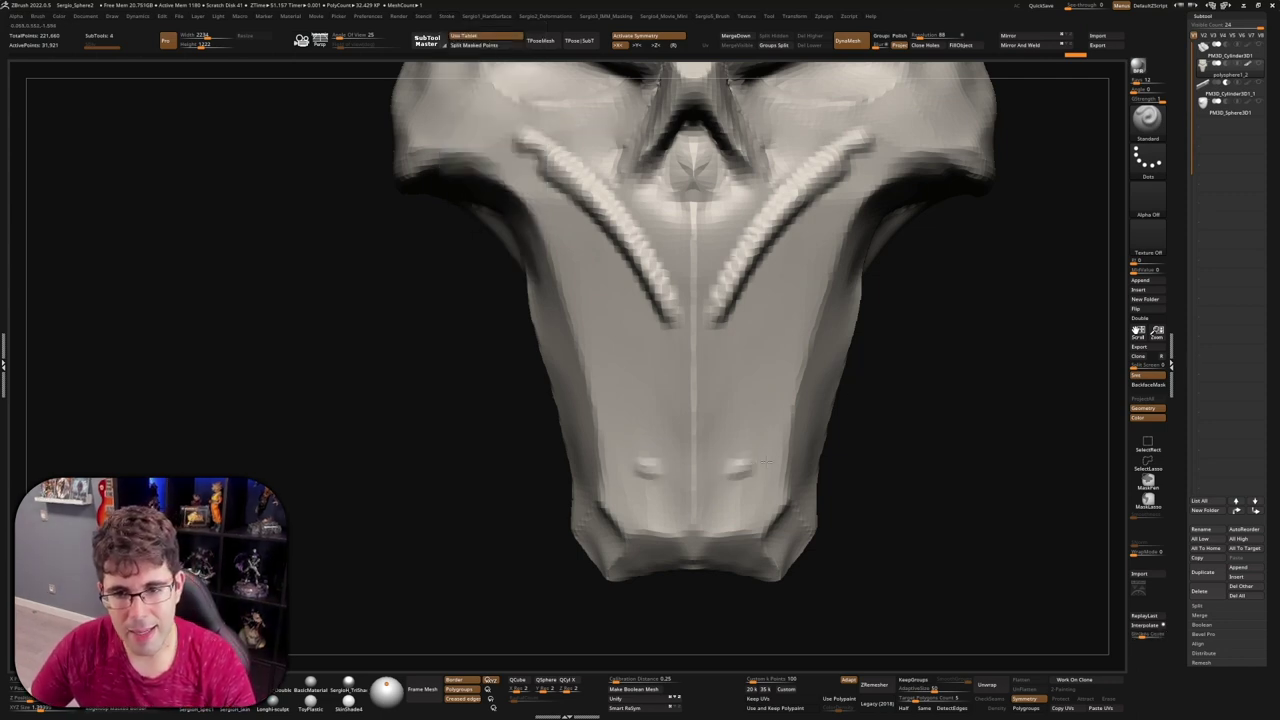
{"action": "left_click", "coordinate": [446, 16]}
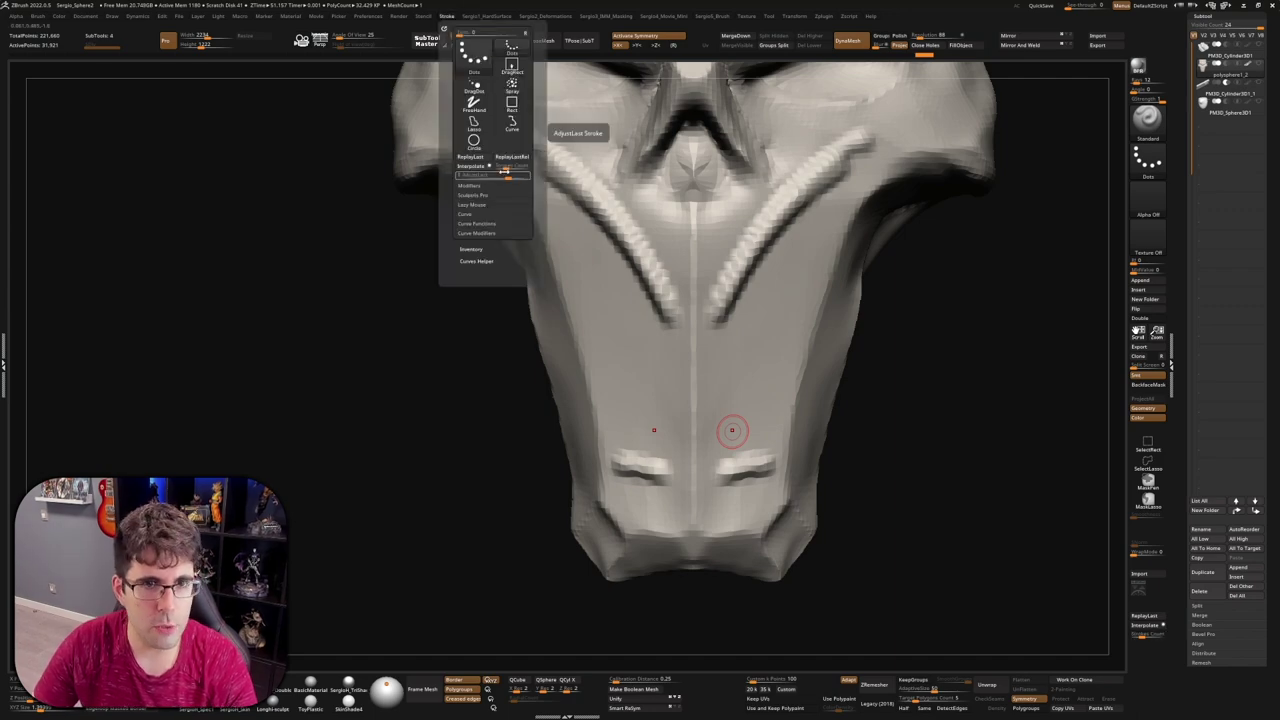
{"action": "left_click", "coordinate": [444, 28]}
{"action": "mouse_move", "coordinate": [760, 230]}
{"action": "left_mouse_down"}
{"action": "mouse_move", "coordinate": [606, 206]}
{"action": "mouse_move", "coordinate": [697, 182]}
{"action": "left_mouse_up"}
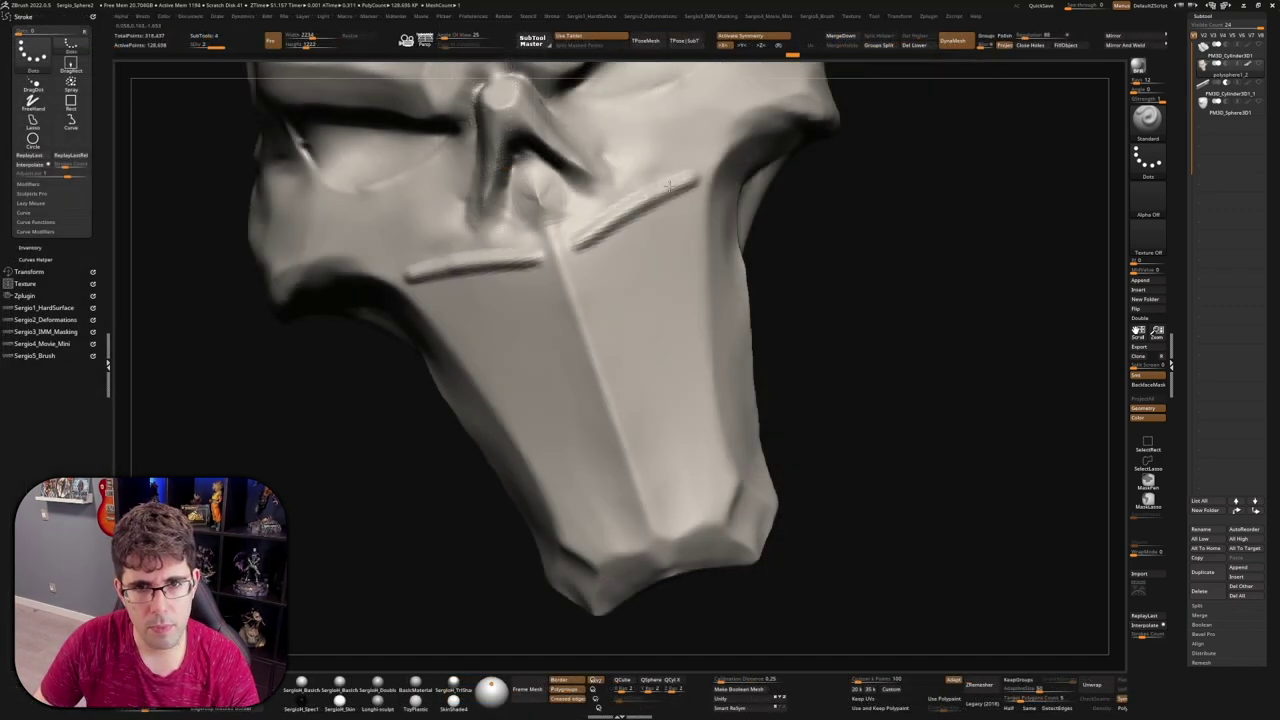
Step: Draw the top bar pair and interpolate evenly spaced grooves between the two pairs
{"action": "left_click_drag", "start_coordinate": [640, 436], "coordinate": [706, 410]}
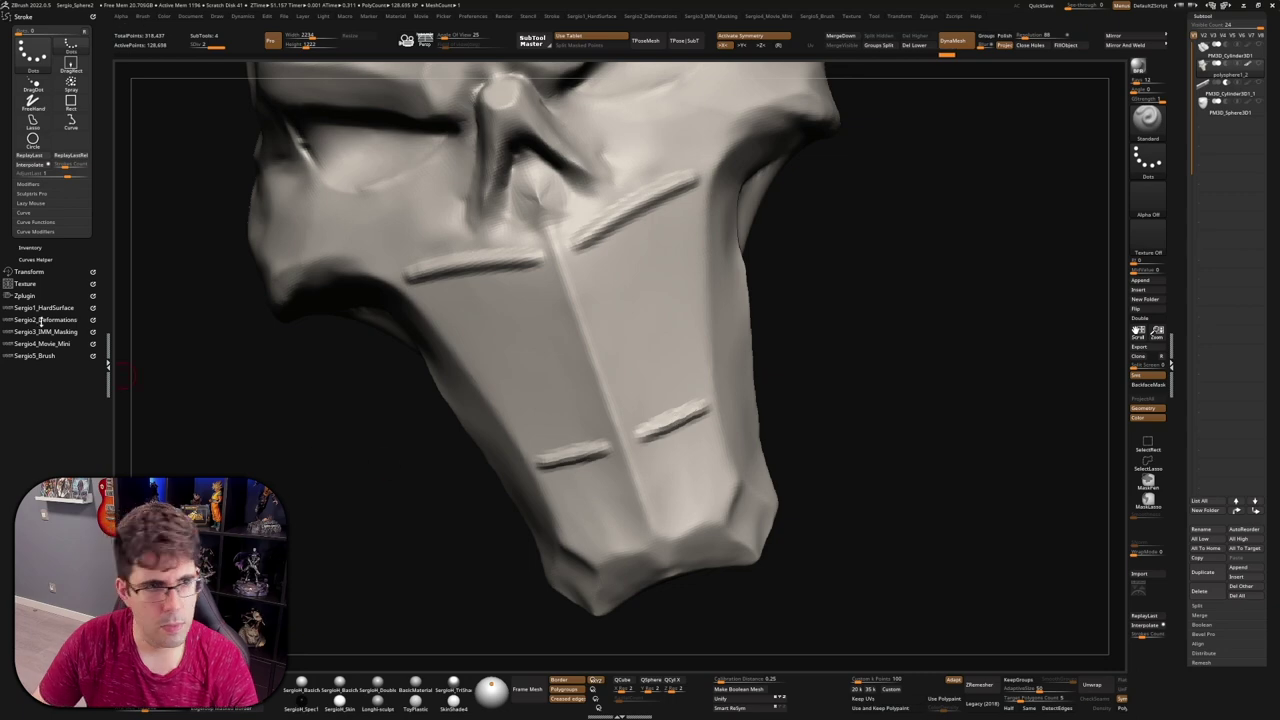
{"action": "left_click", "coordinate": [30, 164]}
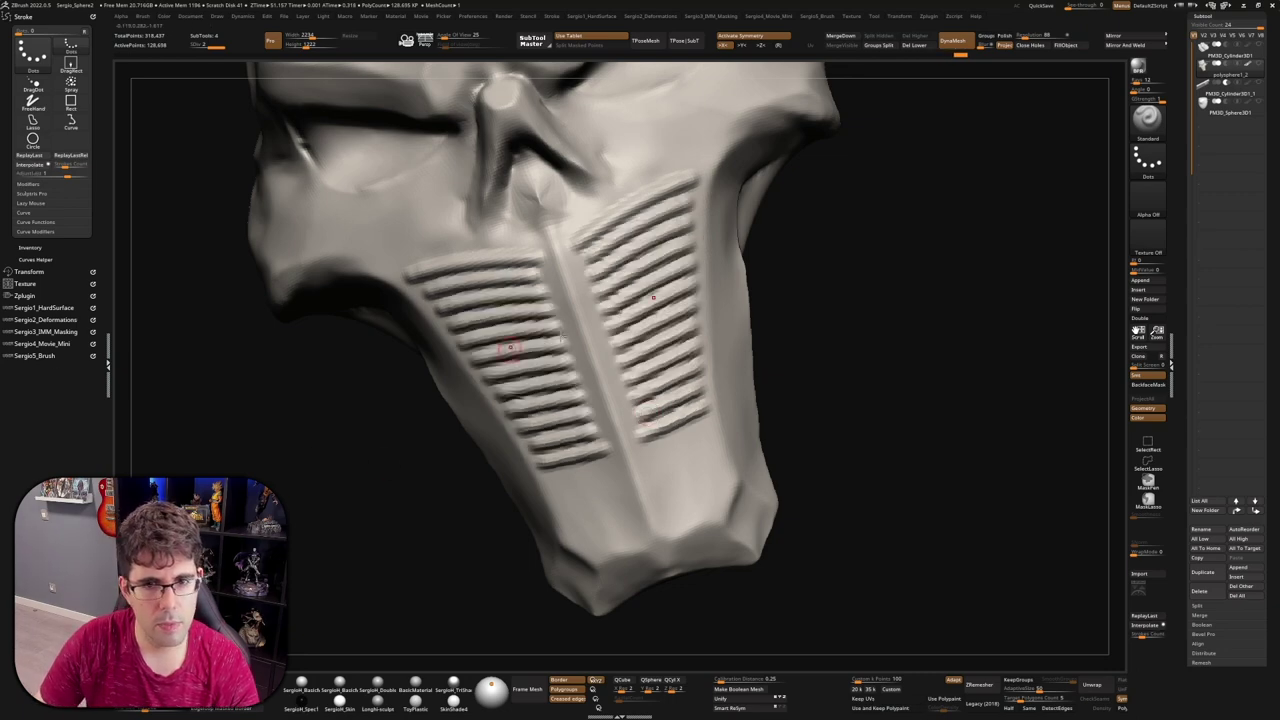
{"action": "mouse_move", "coordinate": [561, 339]}
{"action": "left_mouse_down", "text": "shift"}
{"action": "mouse_move", "coordinate": [704, 347]}
{"action": "mouse_move", "coordinate": [703, 405]}
{"action": "mouse_move", "coordinate": [690, 217]}
{"action": "left_mouse_up", "text": "shift"}
{"action": "key", "text": "f"}
{"action": "key", "text": "f"}
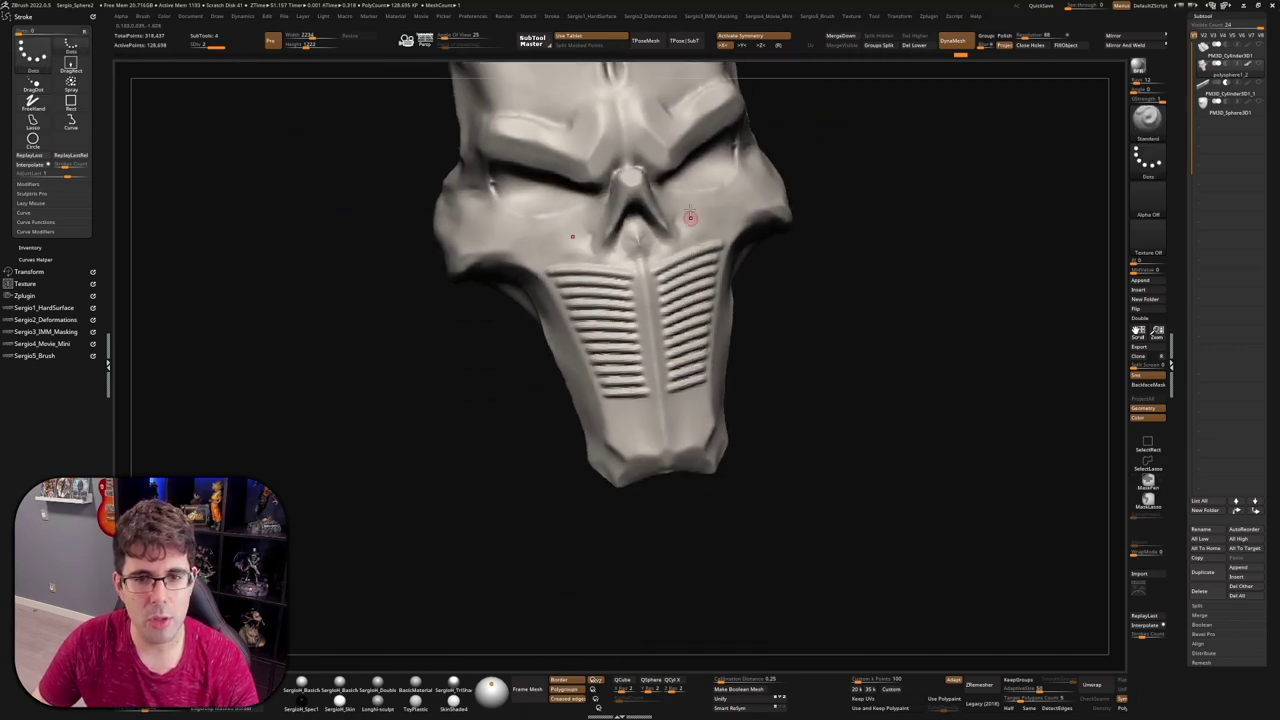
{"action": "left_click_drag", "start_coordinate": [680, 305], "coordinate": [702, 253], "text": "alt"}
{"action": "left_click_drag", "start_coordinate": [695, 458], "coordinate": [682, 482], "text": "shift"}
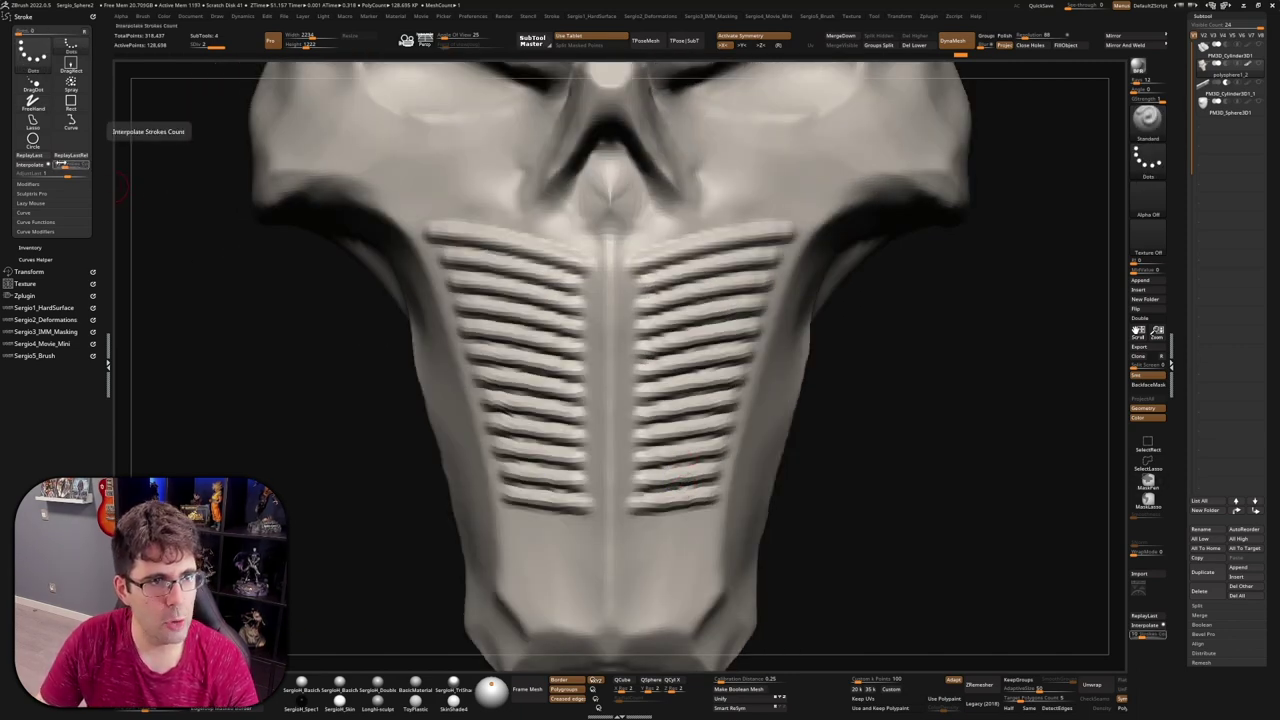
Step: Undo to the top bar pair, draw a new bottom pair, and interpolate fewer grooves with a lower Strokes Count
{"action": "key", "text": "ctrl+z"}
{"action": "key", "text": "ctrl+z"}
{"action": "key", "text": "ctrl+z"}
{"action": "key", "text": "ctrl+z"}
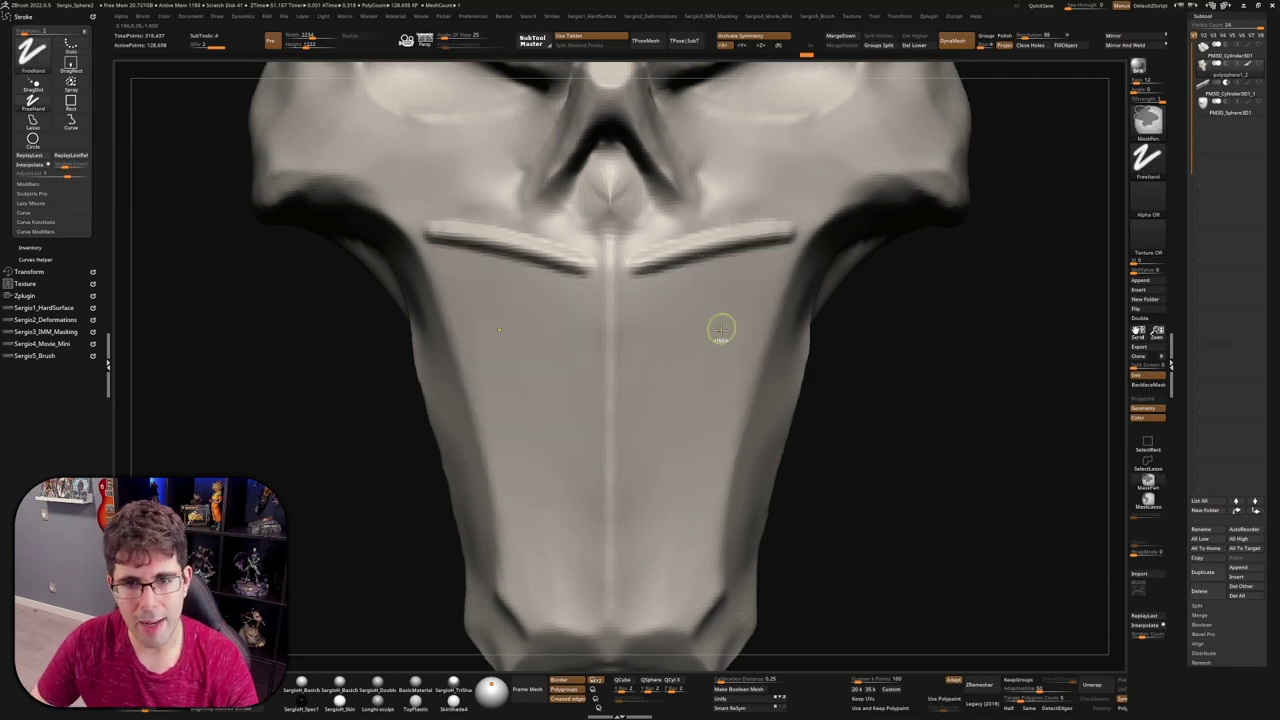
{"action": "key", "text": "ctrl+z"}
{"action": "key", "text": "ctrl+z"}
{"action": "left_click_drag", "start_coordinate": [700, 528], "coordinate": [636, 538]}
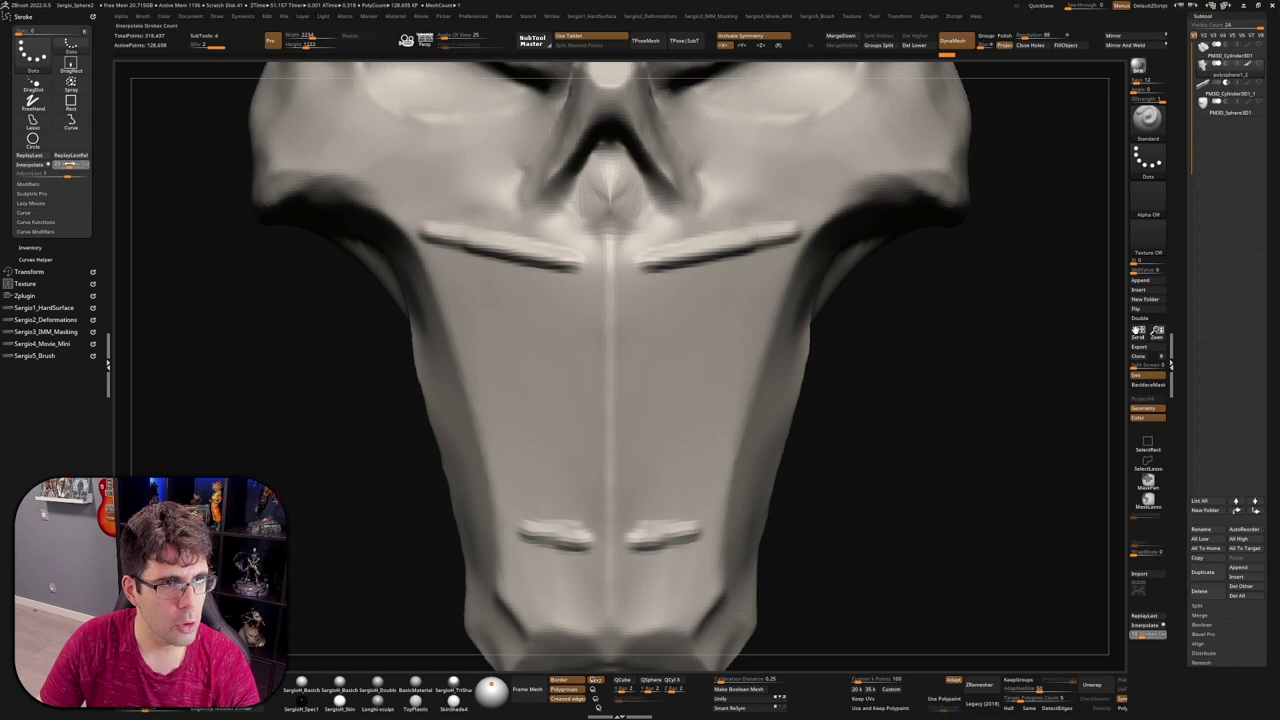
{"action": "left_click", "coordinate": [58, 168]}
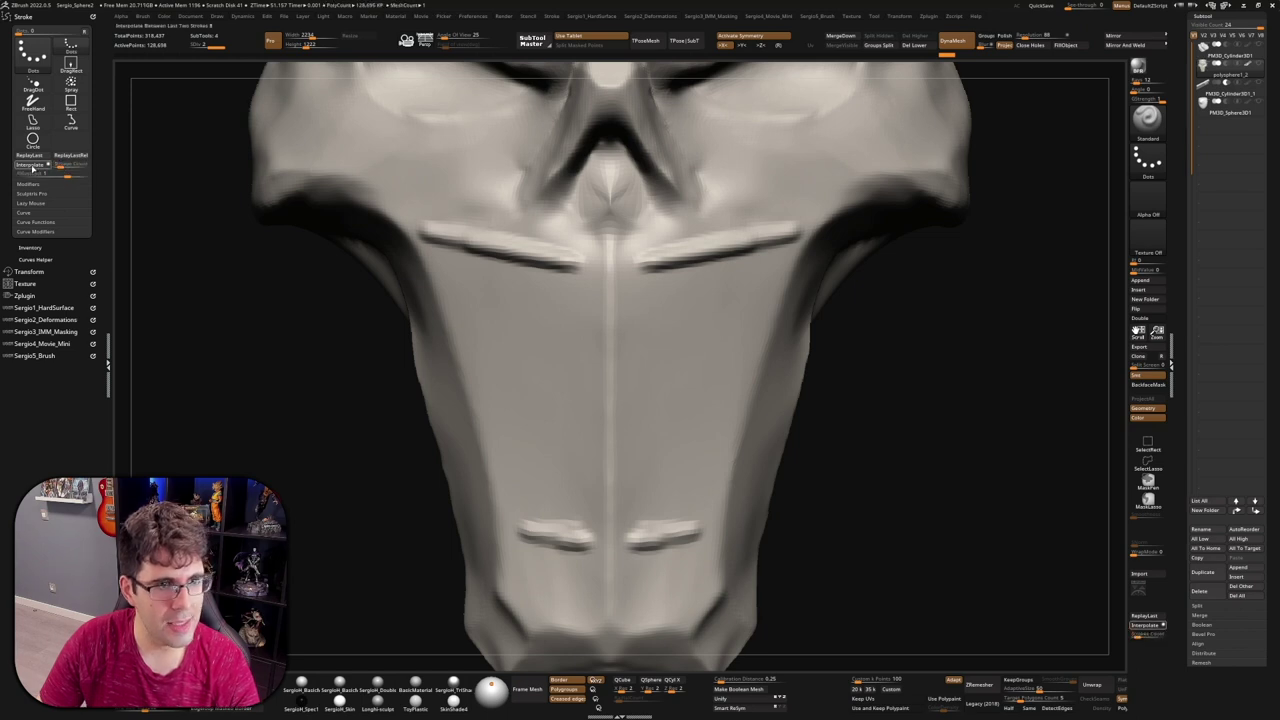
{"action": "key", "text": "ctrl+1"}
{"action": "key", "text": "f"}
{"action": "mouse_move", "coordinate": [789, 308]}
{"action": "left_mouse_down"}
{"action": "mouse_move", "coordinate": [794, 463]}
{"action": "mouse_move", "coordinate": [672, 356]}
{"action": "left_mouse_up"}
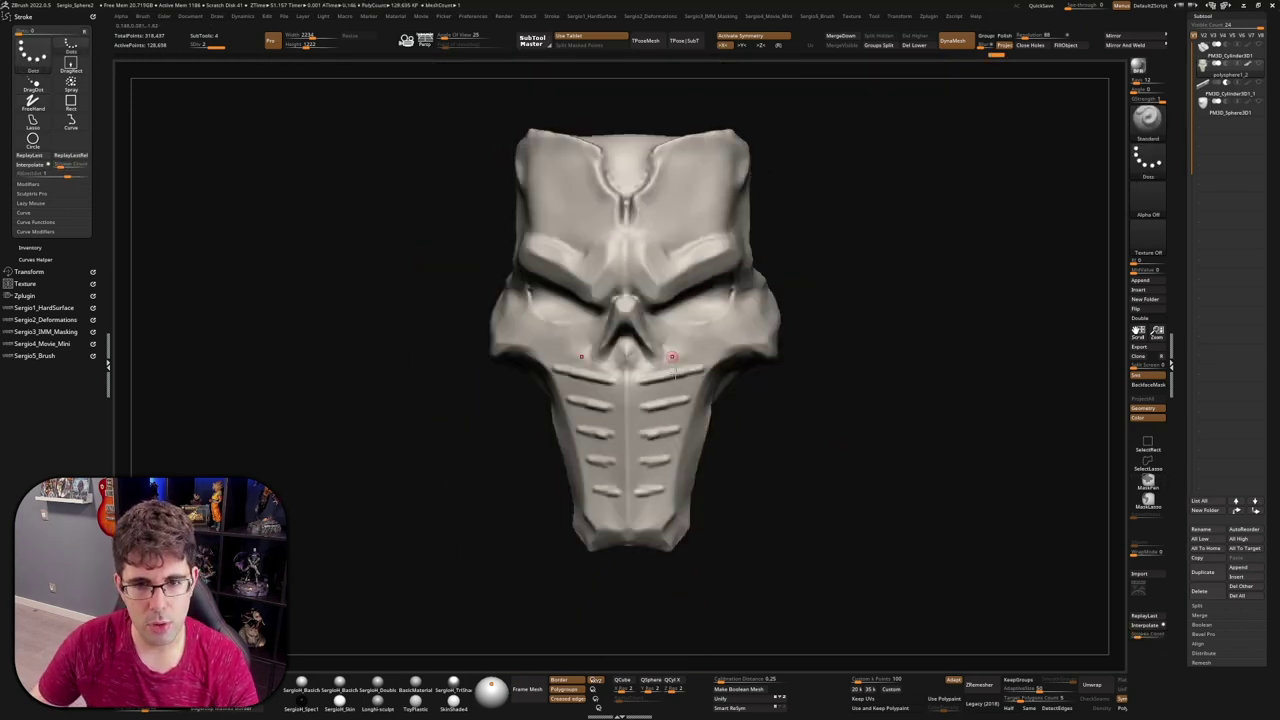
{"action": "left_click_drag", "start_coordinate": [719, 457], "coordinate": [714, 471], "text": "alt"}
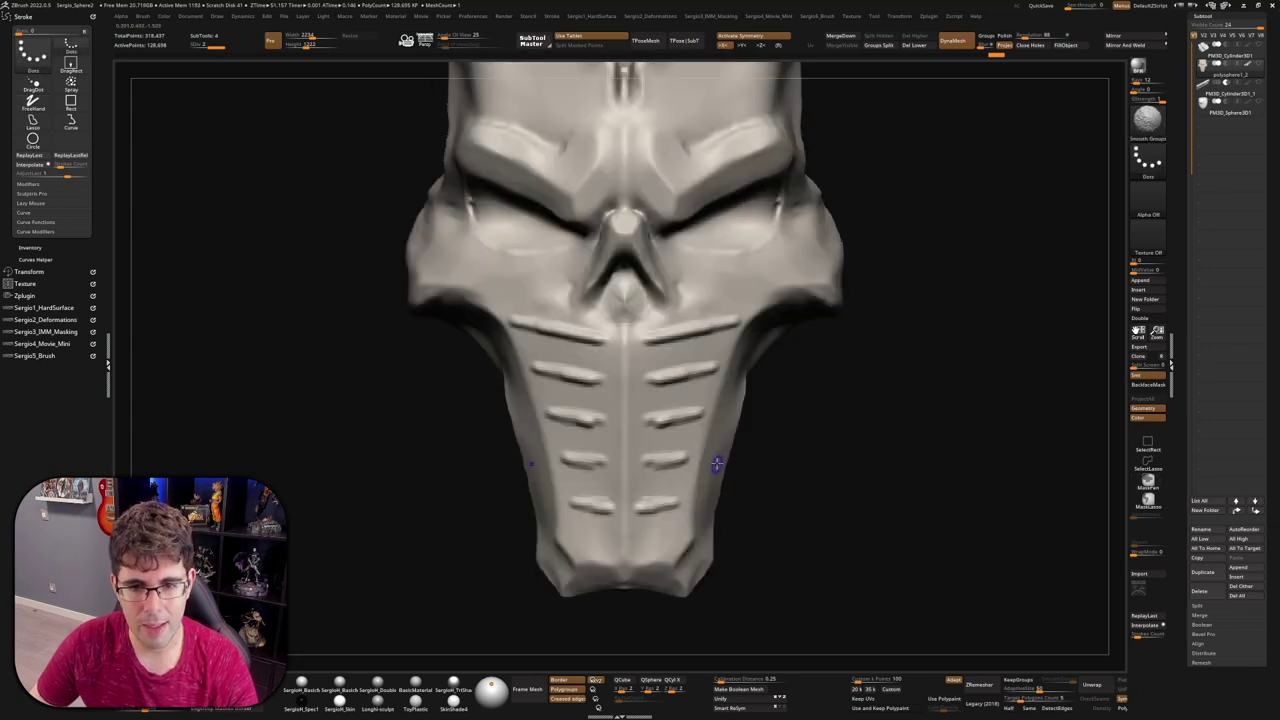